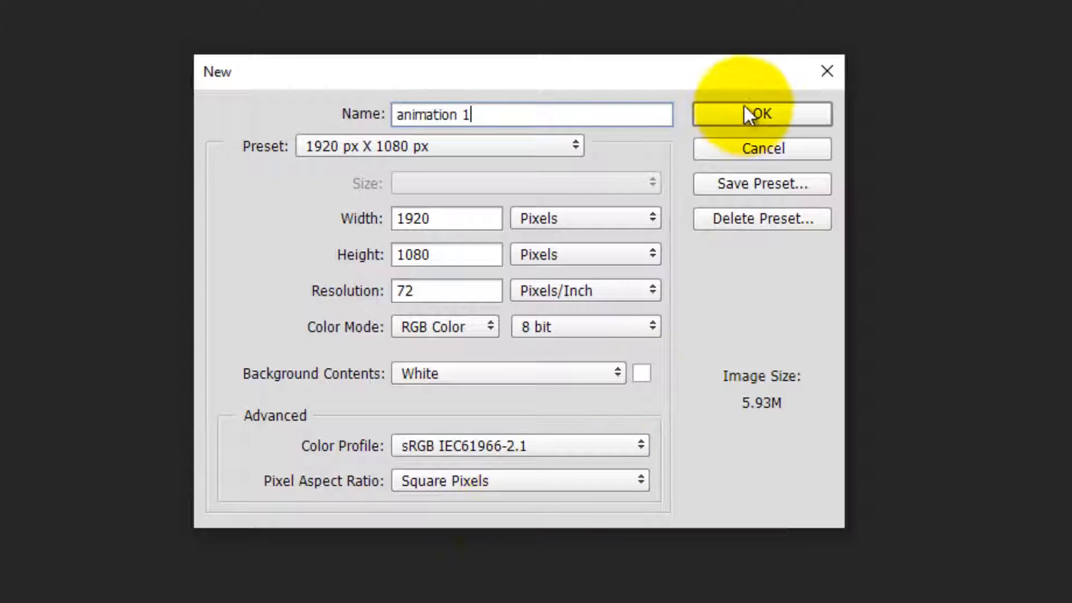
# Create the 1920 × 1080 px white document "animation 1" and give it a video timeline.
pyautogui.click(779, 116)
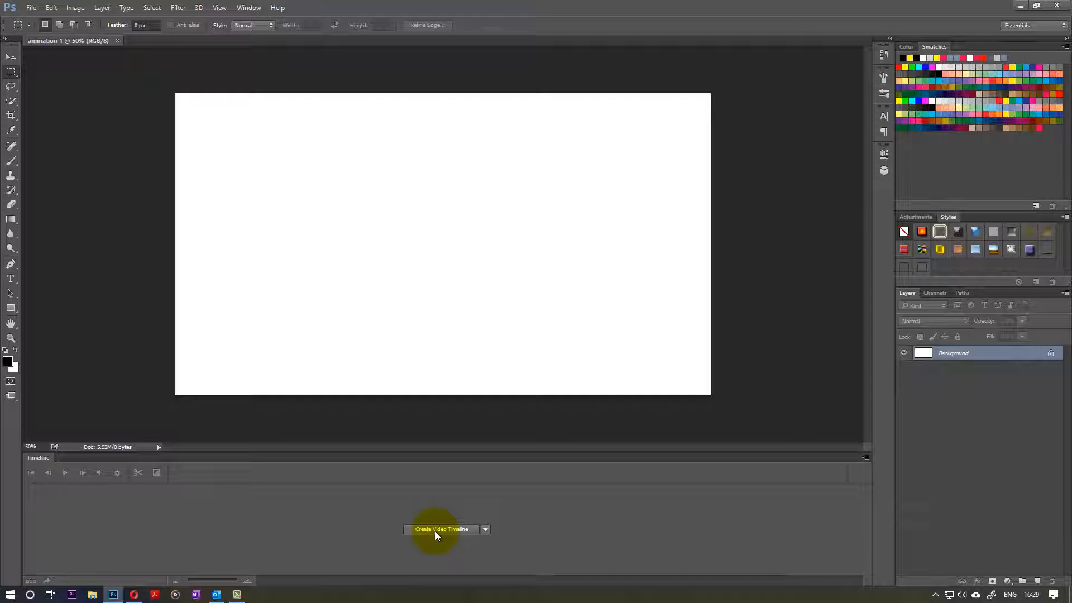
pyautogui.click(908, 485)
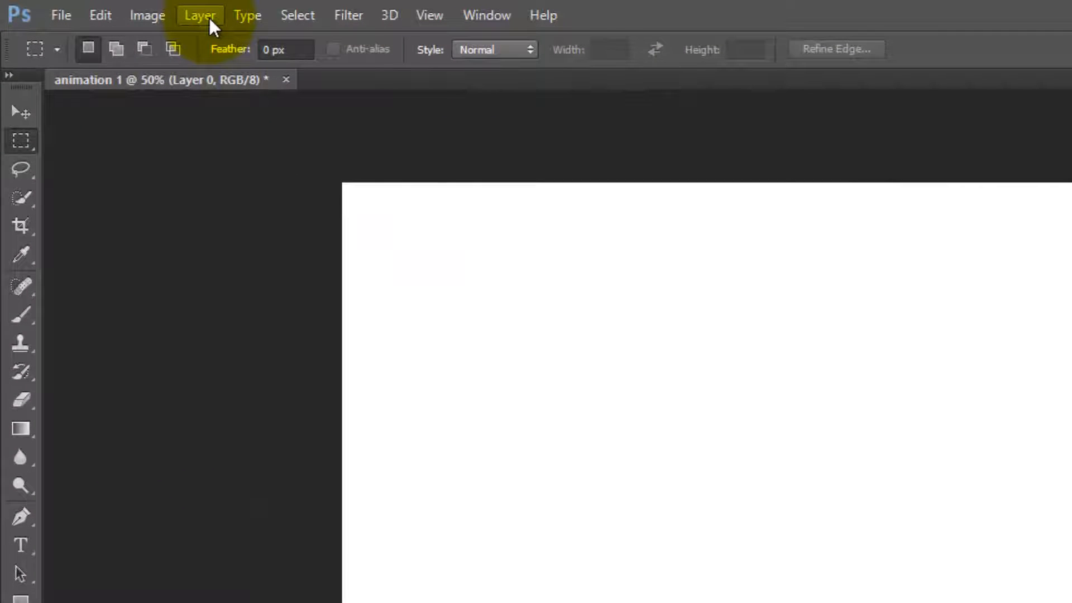
# Add a new blank video layer above the white background layer.
pyautogui.click(209, 18)
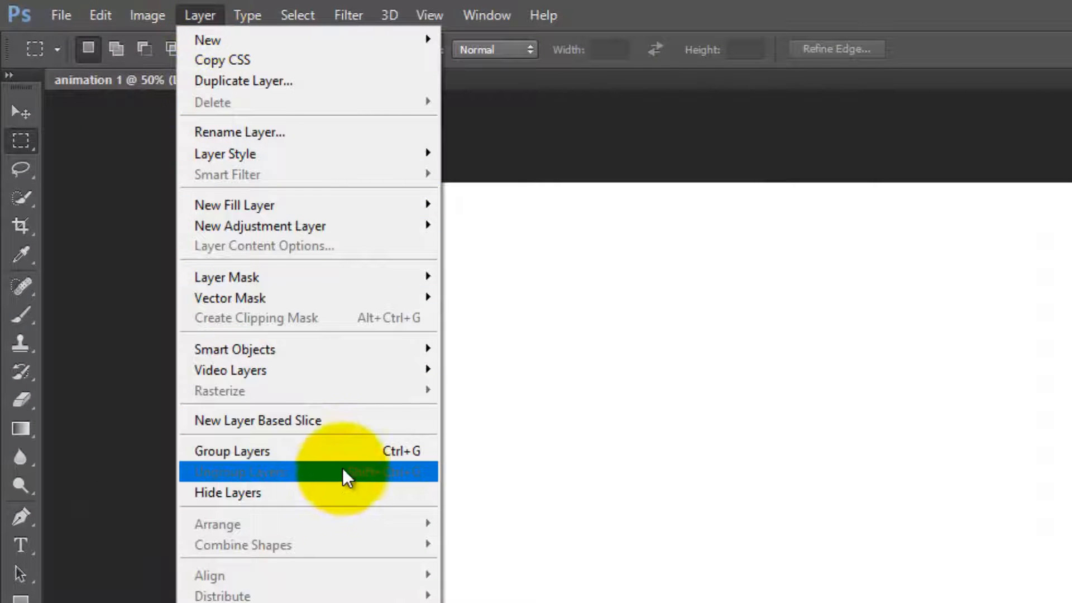
pyautogui.moveTo(325, 371)
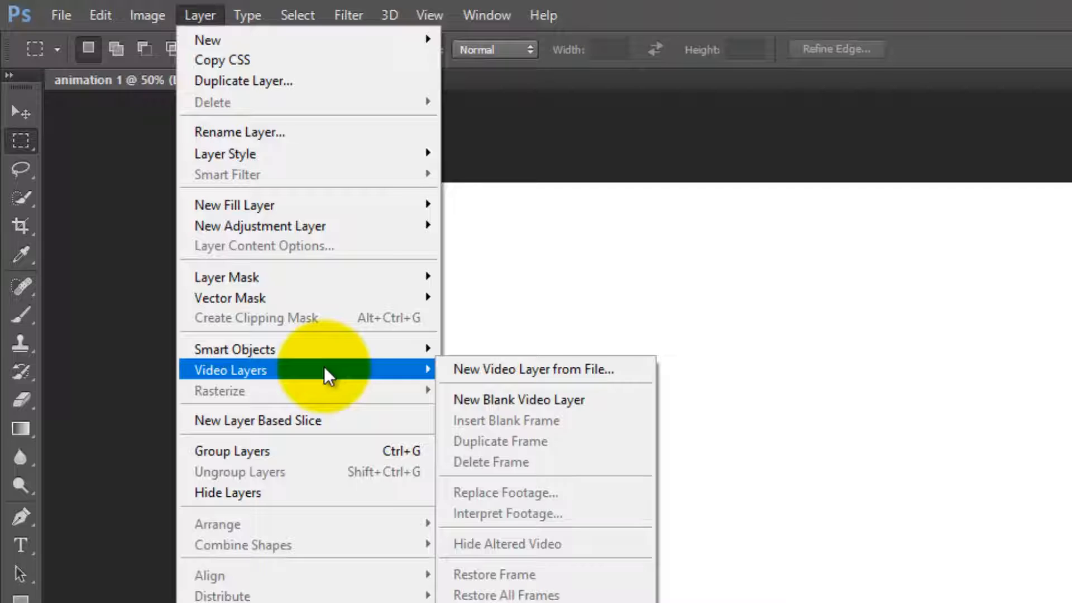
pyautogui.click(544, 402)
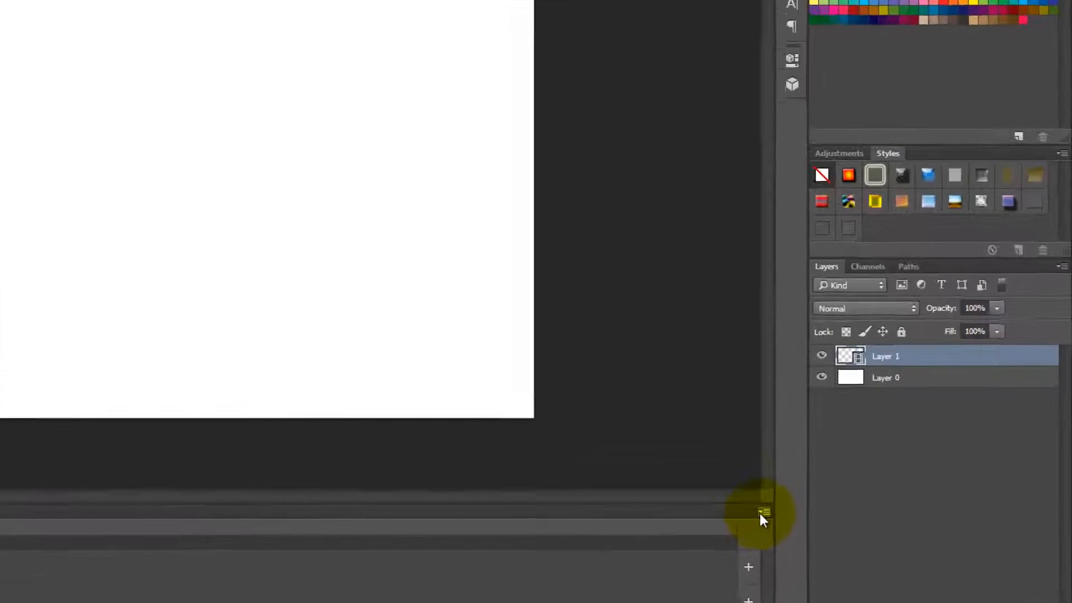
pyautogui.click(866, 457)
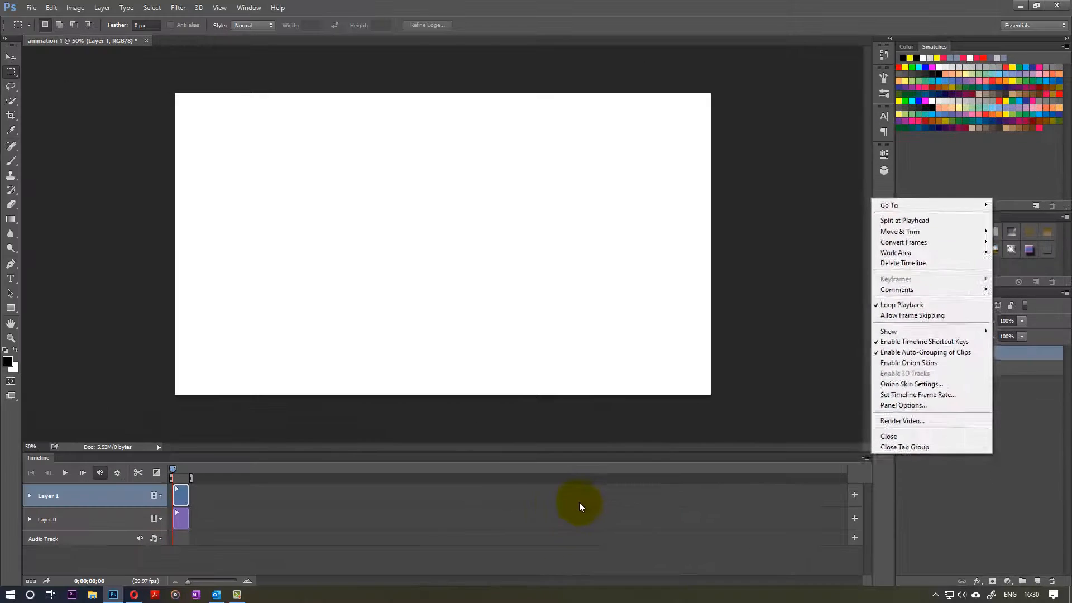
pyautogui.click(579, 501)
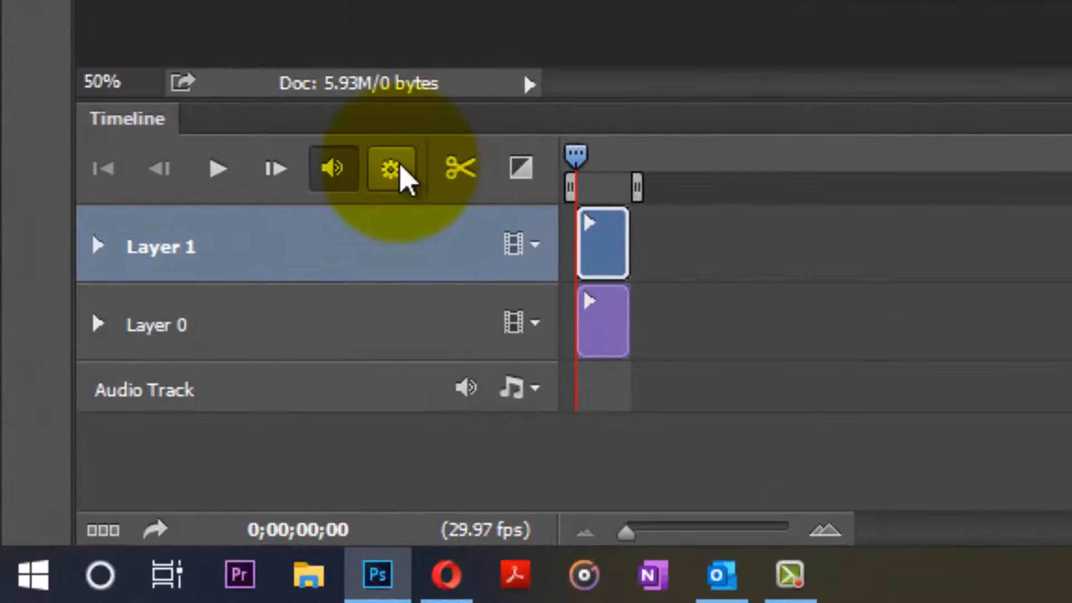
pyautogui.click(118, 473)
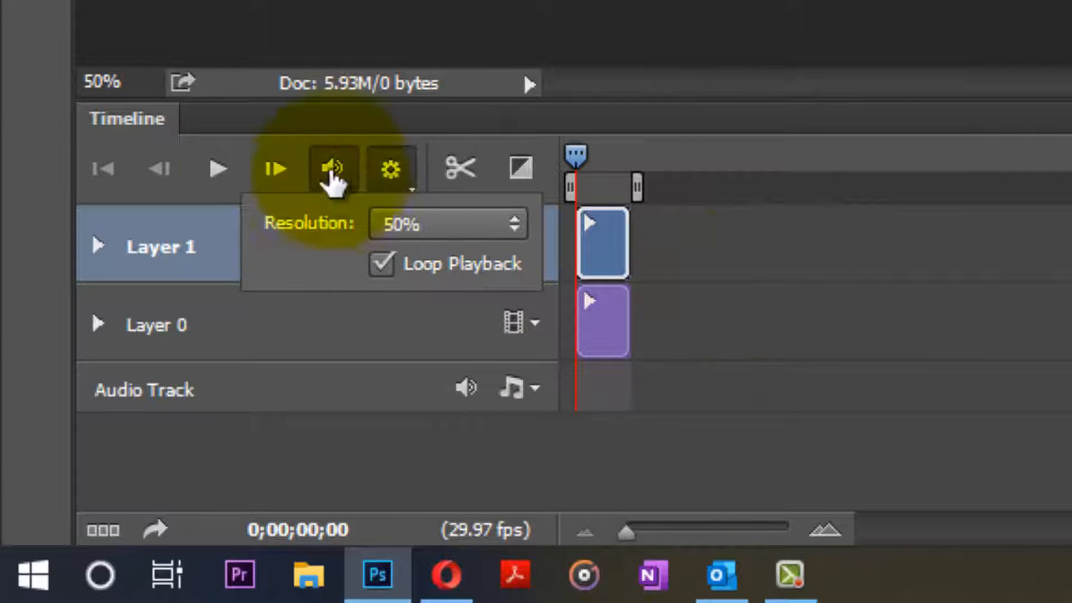
pyautogui.click(1029, 342)
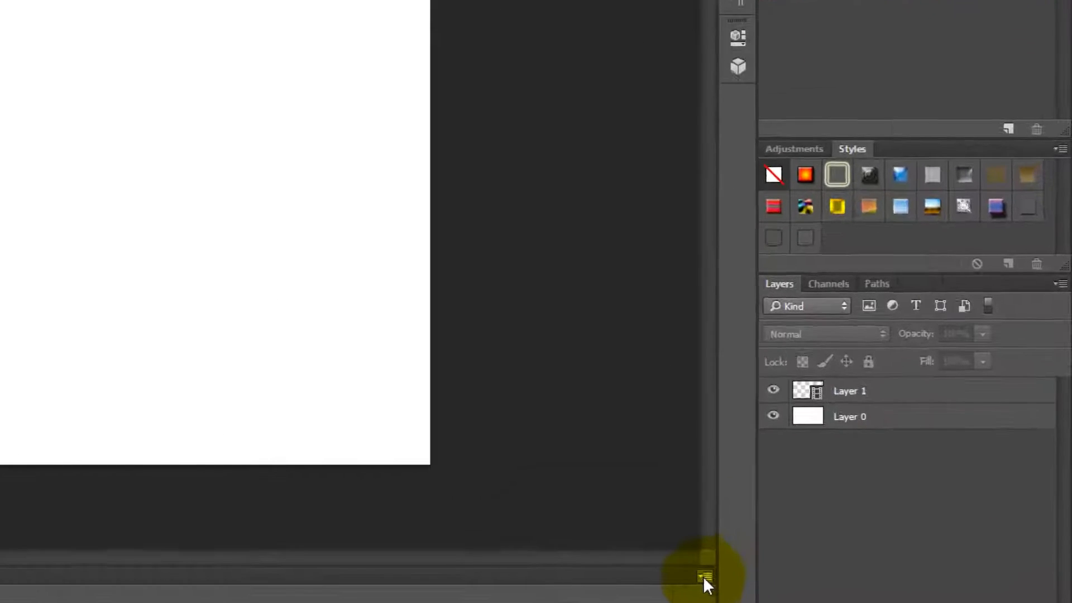
# Set the timeline frame rate to 18 fps.
pyautogui.click(866, 458)
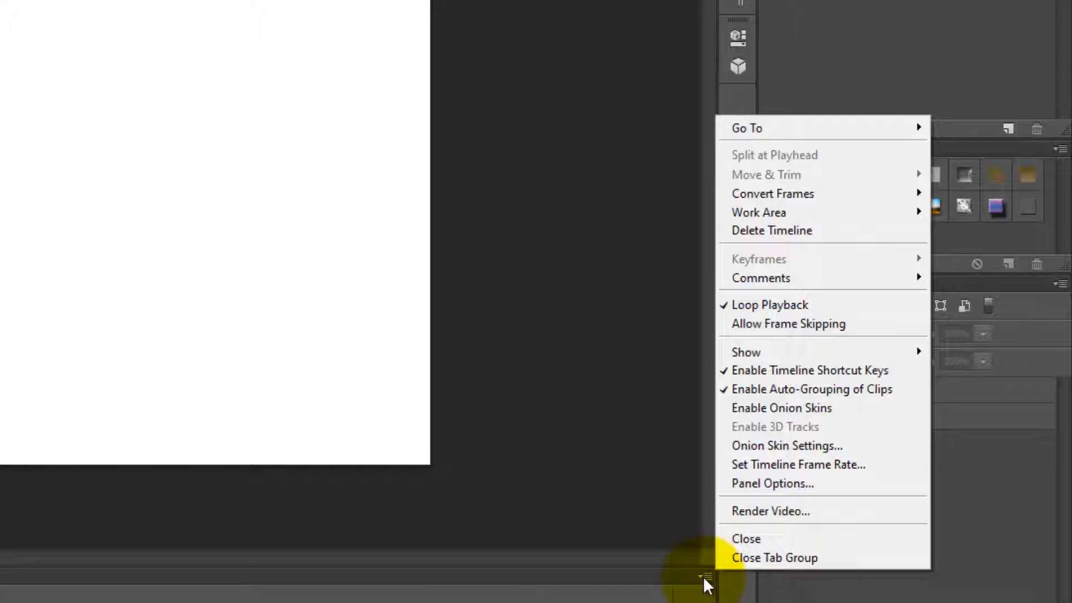
pyautogui.click(761, 466)
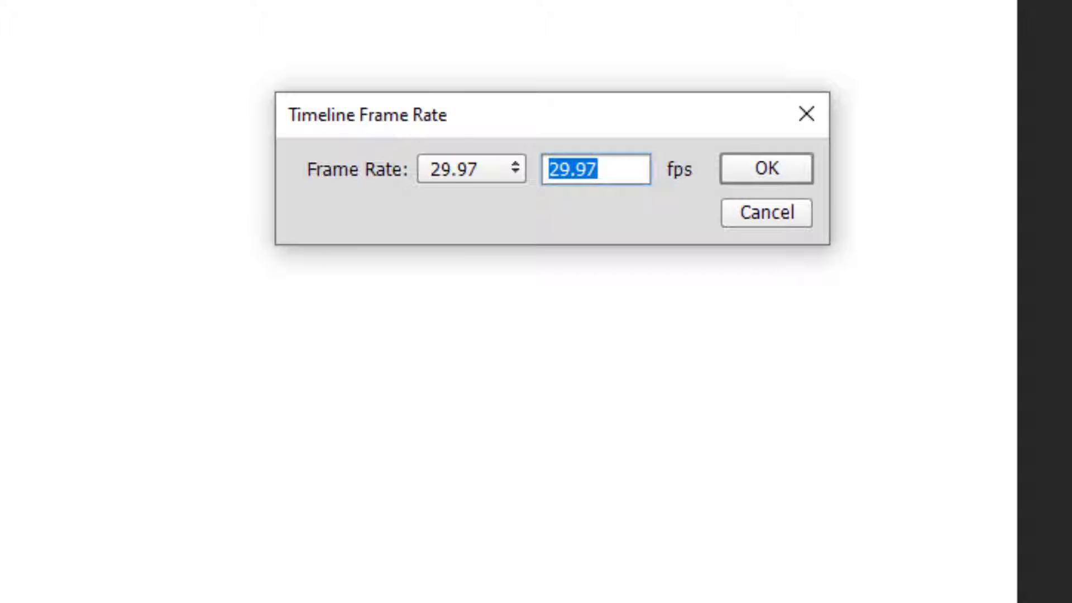
pyautogui.write('18')
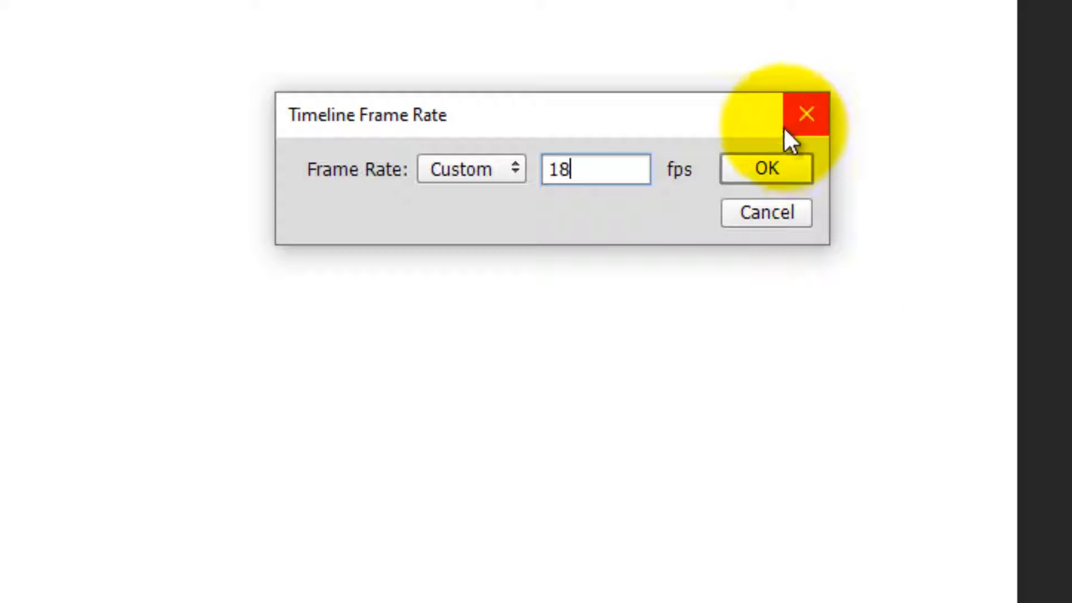
pyautogui.click(763, 174)
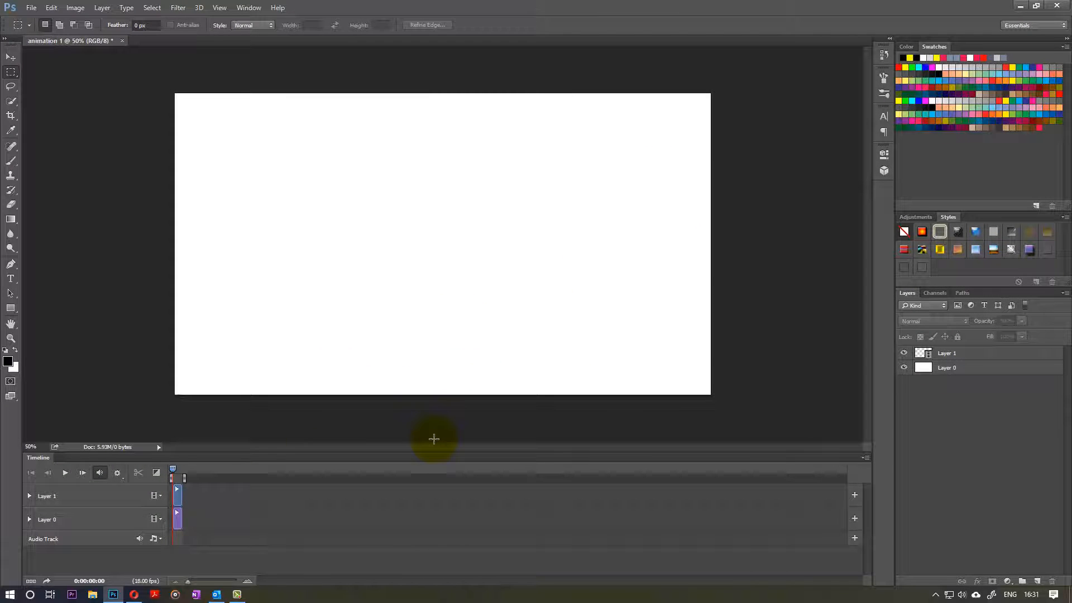
# Draw a small black circle with the Brush near the upper middle of the canvas on Layer 1's first frame.
pyautogui.press('b')
pyautogui.click(102, 501)
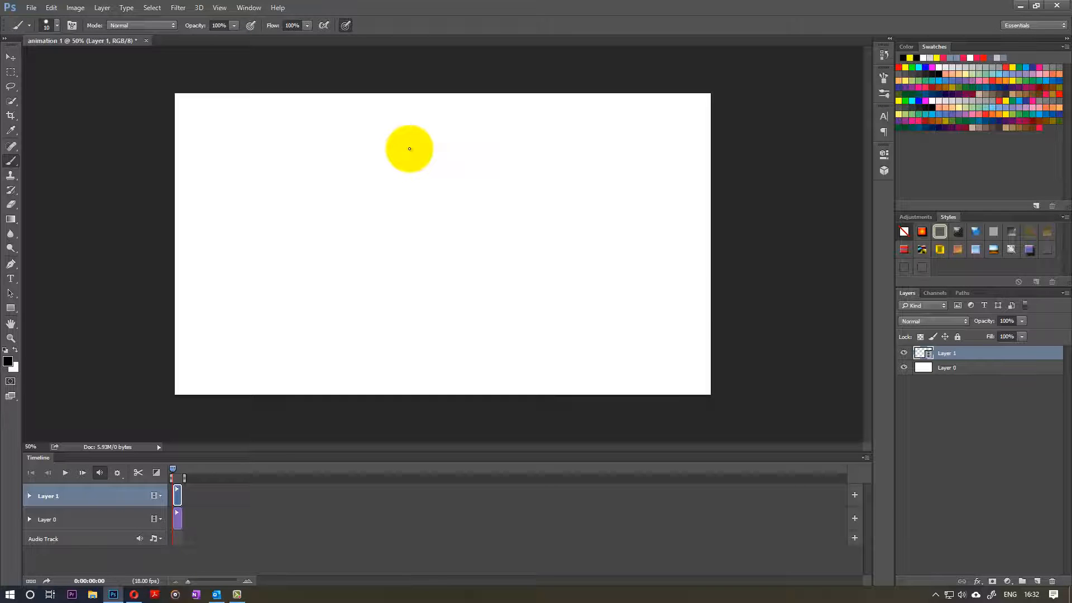
pyautogui.moveTo(410, 147); pyautogui.dragTo(433, 185)
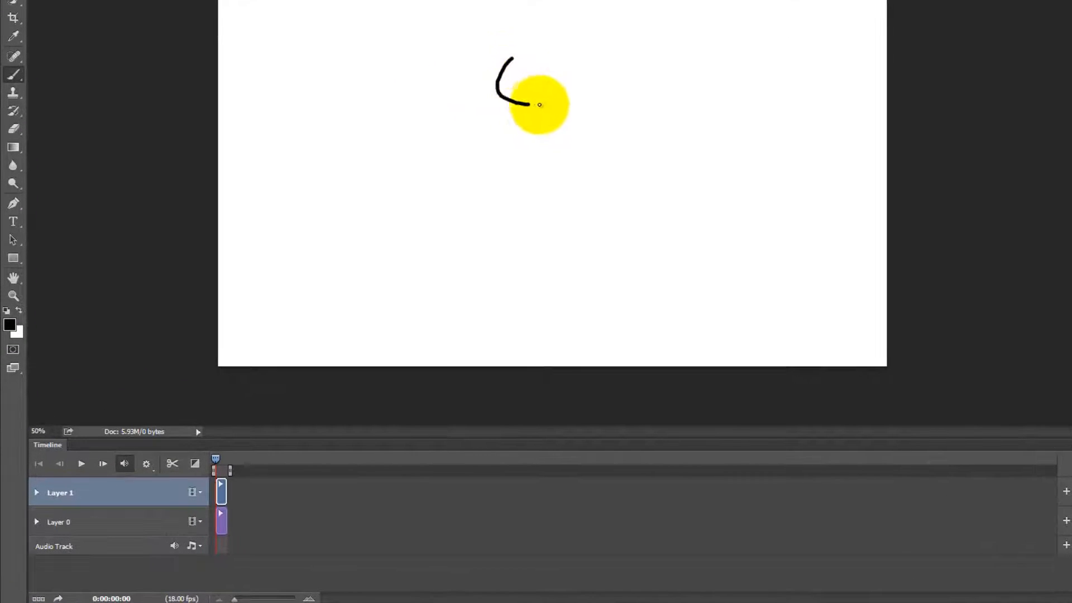
pyautogui.moveTo(539, 105)
pyautogui.mouseDown()
pyautogui.moveTo(553, 83)
pyautogui.moveTo(539, 61)
pyautogui.moveTo(507, 57)
pyautogui.mouseUp()
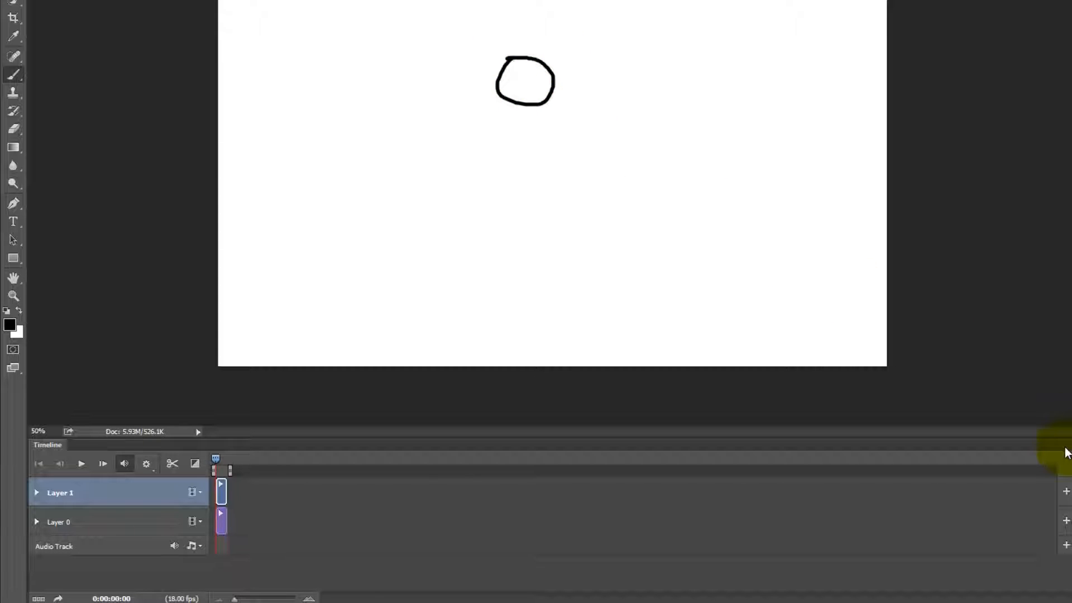
# Advance the timeline by one frame and enable onion skins.
pyautogui.press('Right')
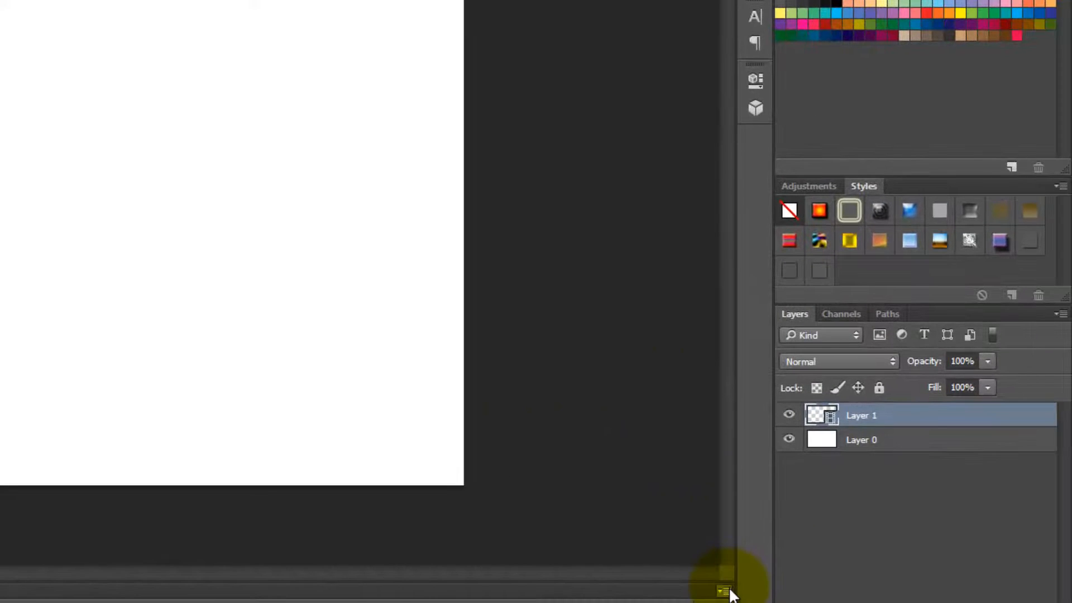
pyautogui.click(724, 590)
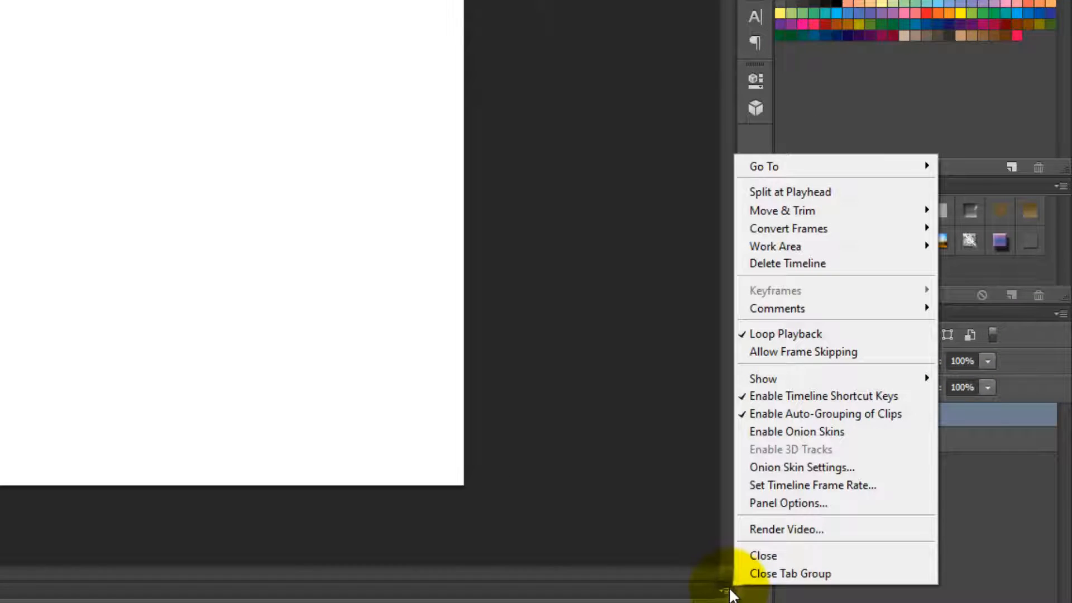
pyautogui.click(767, 432)
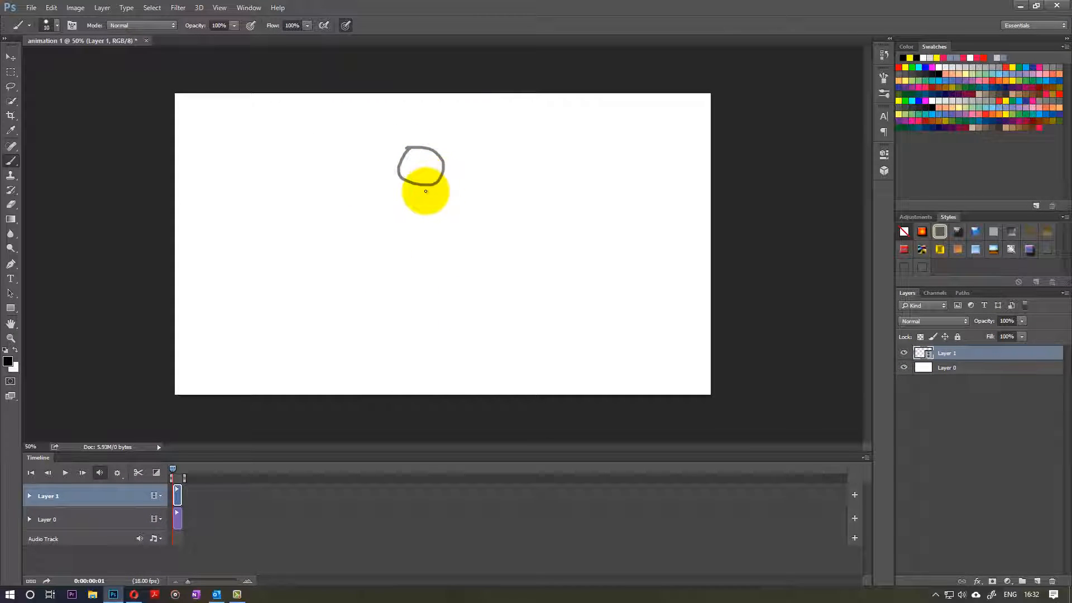
# Draw the ball progressively lower on frames 1 to 4, stretched tall on frame 3 and squashed flat near the canvas bottom on frame 4.
pyautogui.moveTo(408, 187)
pyautogui.mouseDown()
pyautogui.moveTo(400, 201)
pyautogui.moveTo(412, 226)
pyautogui.moveTo(434, 228)
pyautogui.moveTo(438, 196)
pyautogui.moveTo(422, 180)
pyautogui.mouseUp()
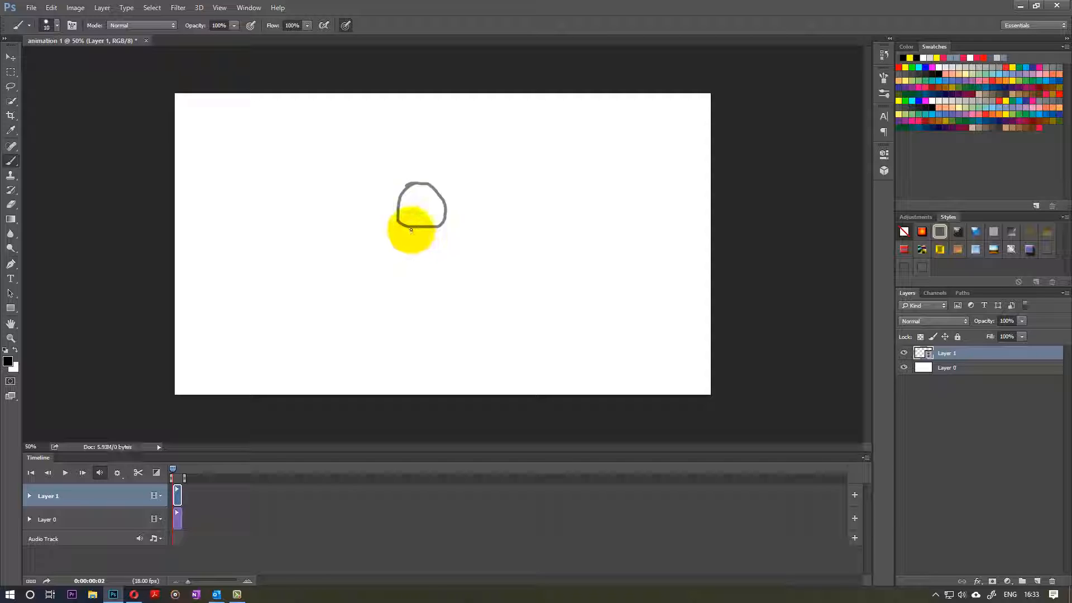
pyautogui.moveTo(411, 230)
pyautogui.mouseDown()
pyautogui.moveTo(400, 240)
pyautogui.moveTo(405, 261)
pyautogui.moveTo(445, 268)
pyautogui.moveTo(431, 232)
pyautogui.moveTo(403, 235)
pyautogui.mouseUp()
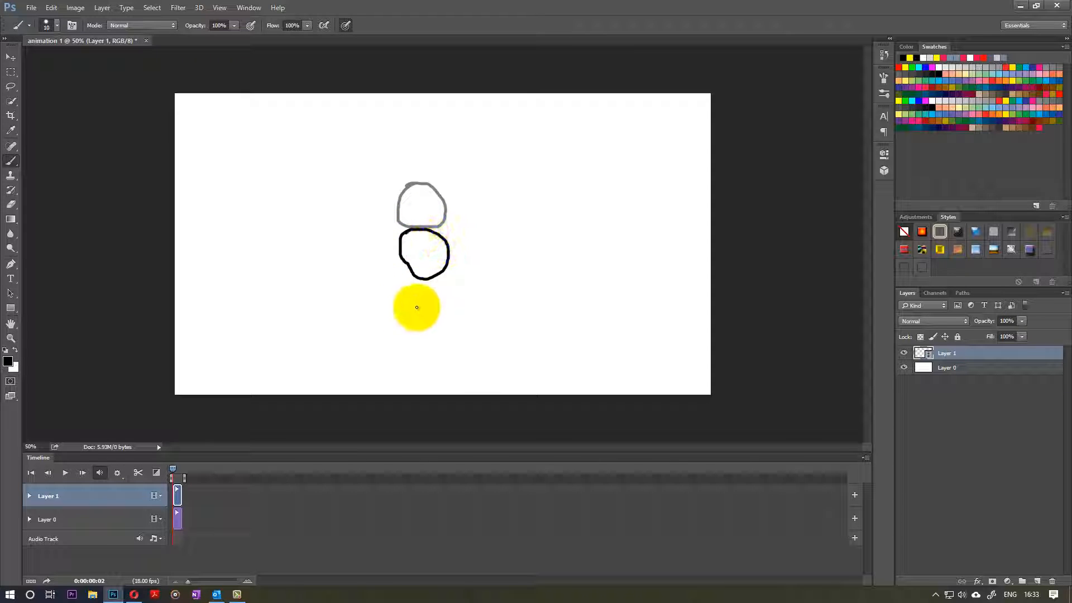
pyautogui.press('Right')
pyautogui.moveTo(422, 280)
pyautogui.mouseDown()
pyautogui.moveTo(404, 293)
pyautogui.moveTo(407, 340)
pyautogui.moveTo(429, 342)
pyautogui.moveTo(440, 316)
pyautogui.moveTo(419, 282)
pyautogui.mouseUp()
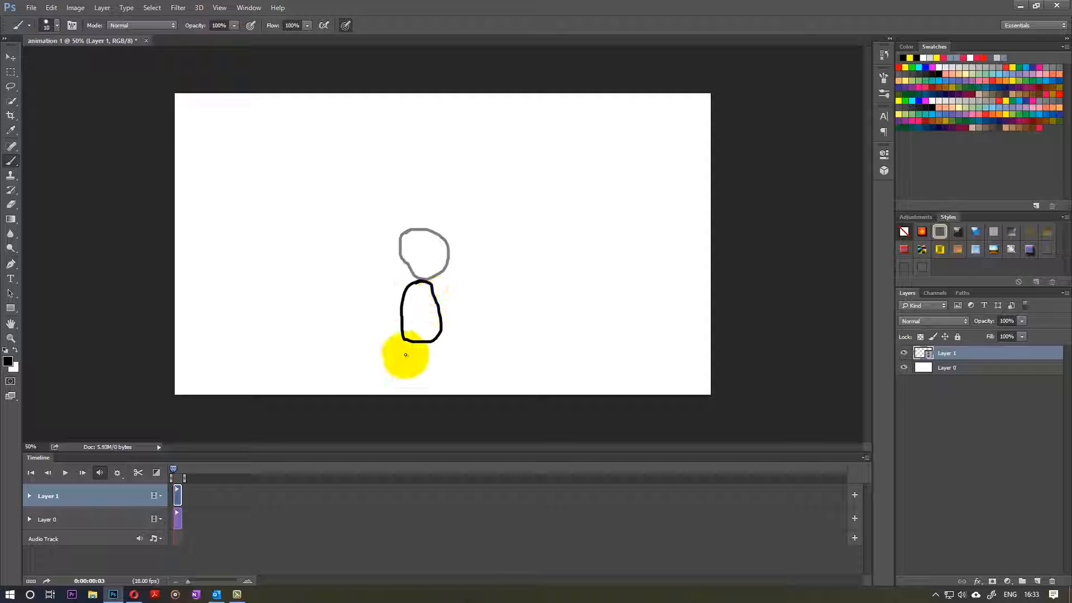
pyautogui.press('Right')
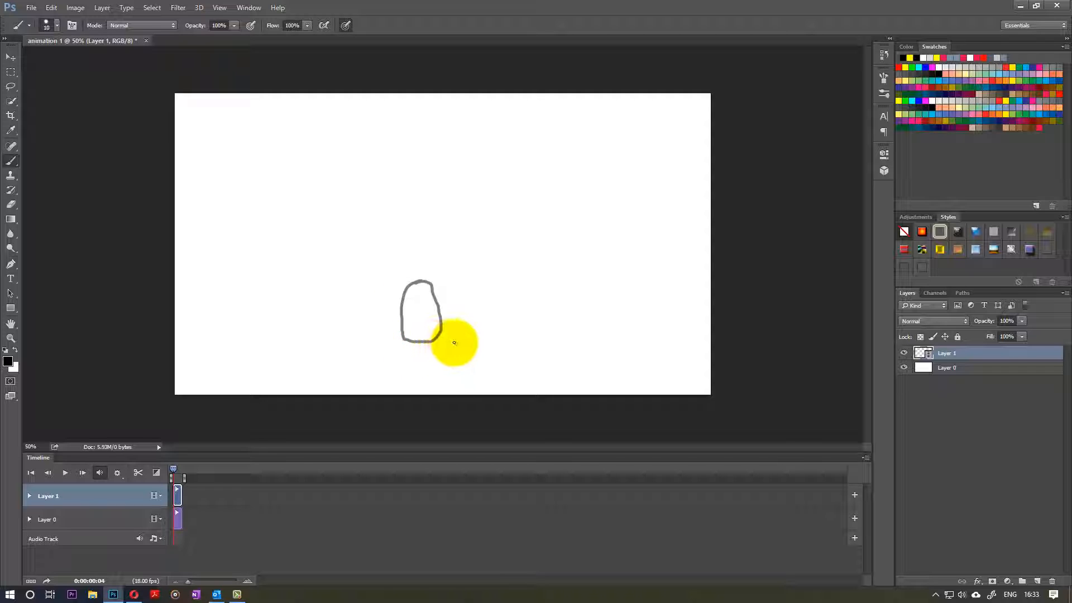
pyautogui.moveTo(455, 341)
pyautogui.mouseDown()
pyautogui.moveTo(396, 347)
pyautogui.moveTo(378, 366)
pyautogui.moveTo(438, 370)
pyautogui.moveTo(462, 359)
pyautogui.moveTo(459, 340)
pyautogui.mouseUp()
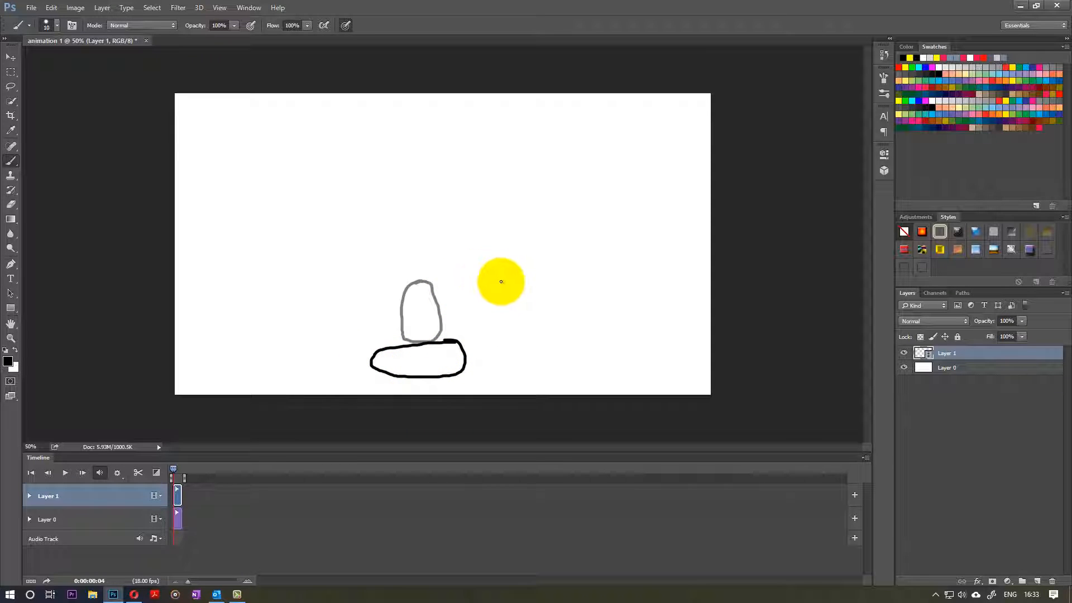
# Paint a red ground line with short hatch strokes under the squashed ball on Layer 0.
pyautogui.click(963, 368)
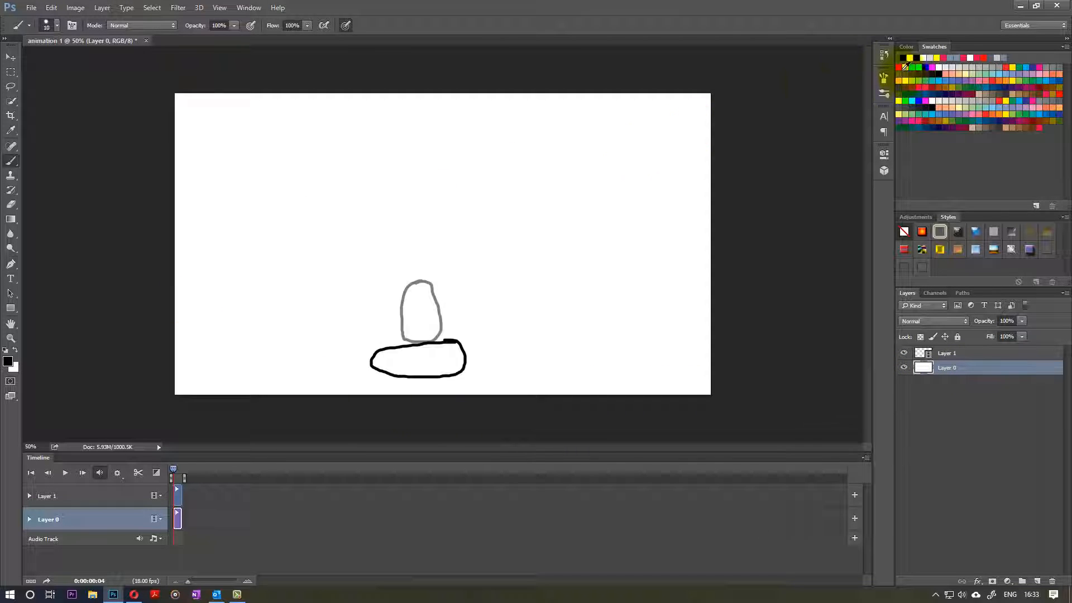
pyautogui.click(899, 67)
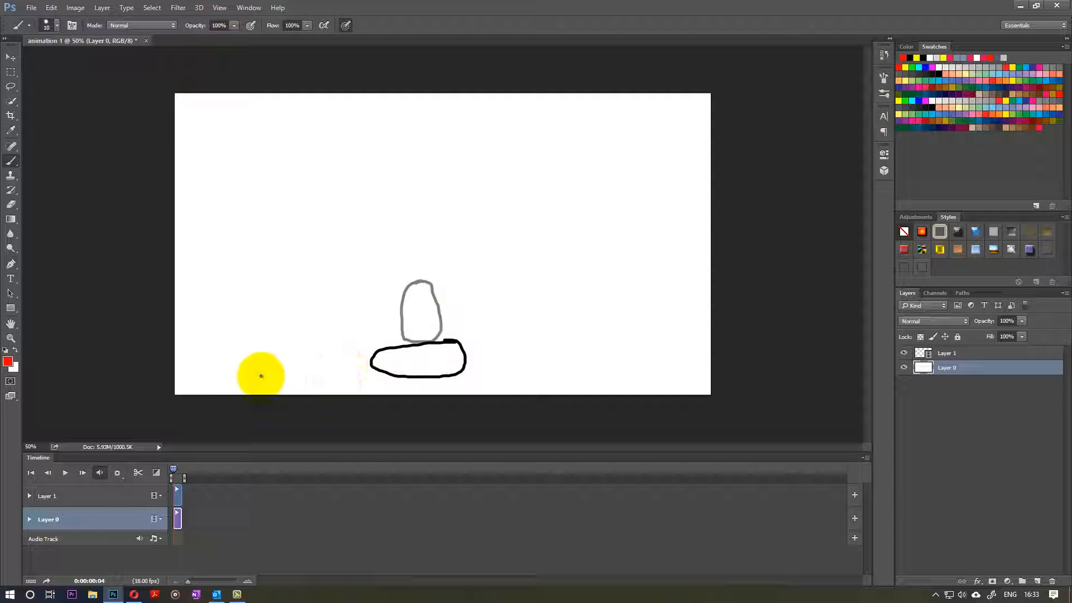
pyautogui.moveTo(261, 376); pyautogui.dragTo(648, 369)
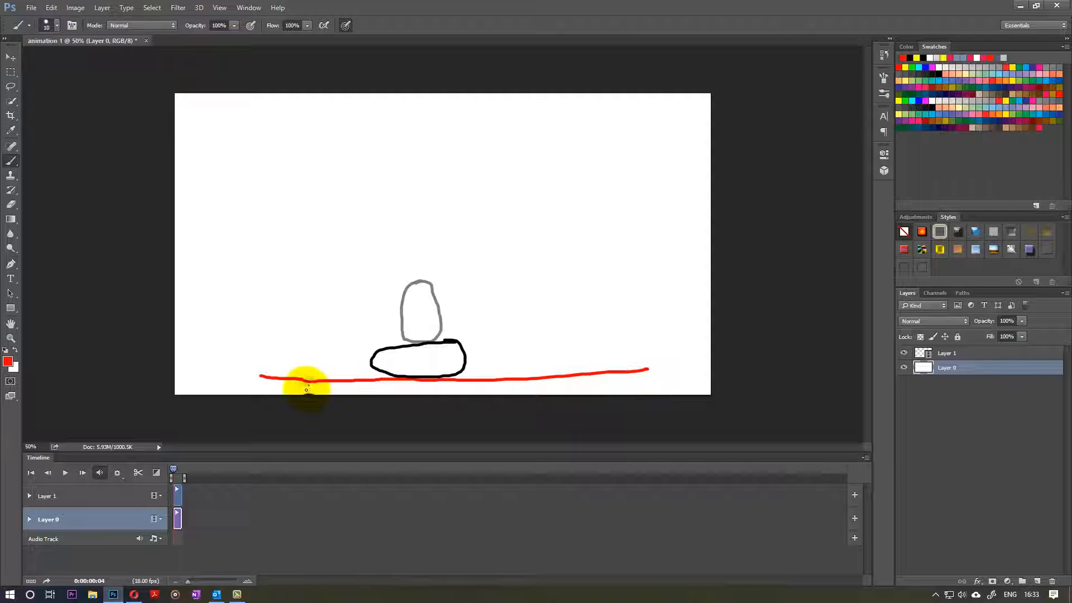
pyautogui.moveTo(309, 384); pyautogui.dragTo(305, 391)
pyautogui.moveTo(370, 382)
pyautogui.mouseDown()
pyautogui.moveTo(361, 390)
pyautogui.moveTo(518, 393)
pyautogui.mouseUp()
pyautogui.moveTo(594, 380); pyautogui.dragTo(585, 388)
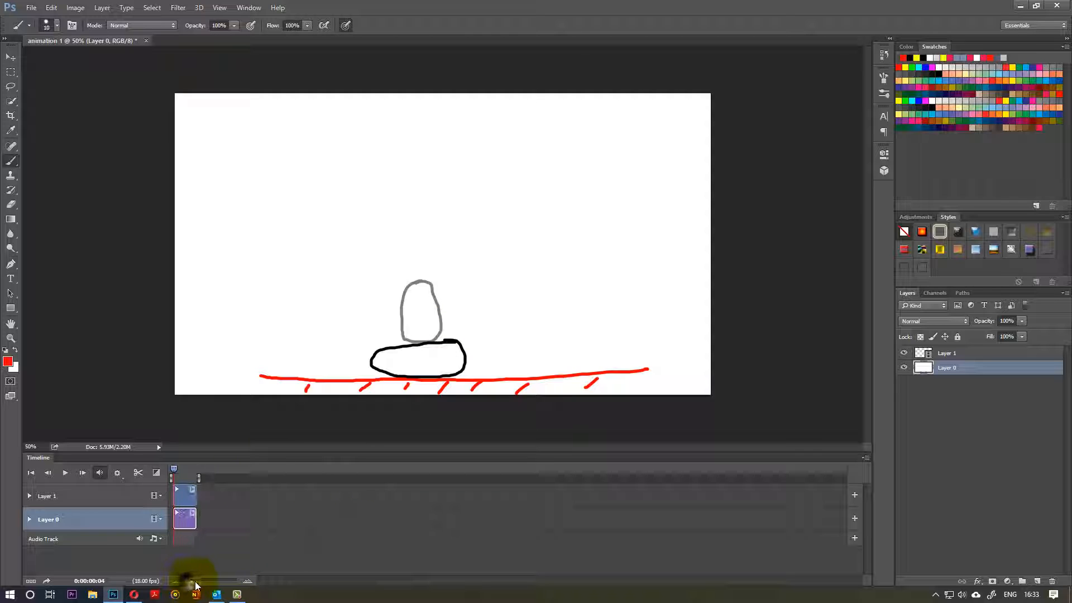
# Step through the ball frames on the timeline and play back the animation.
pyautogui.moveTo(196, 585); pyautogui.dragTo(208, 582)
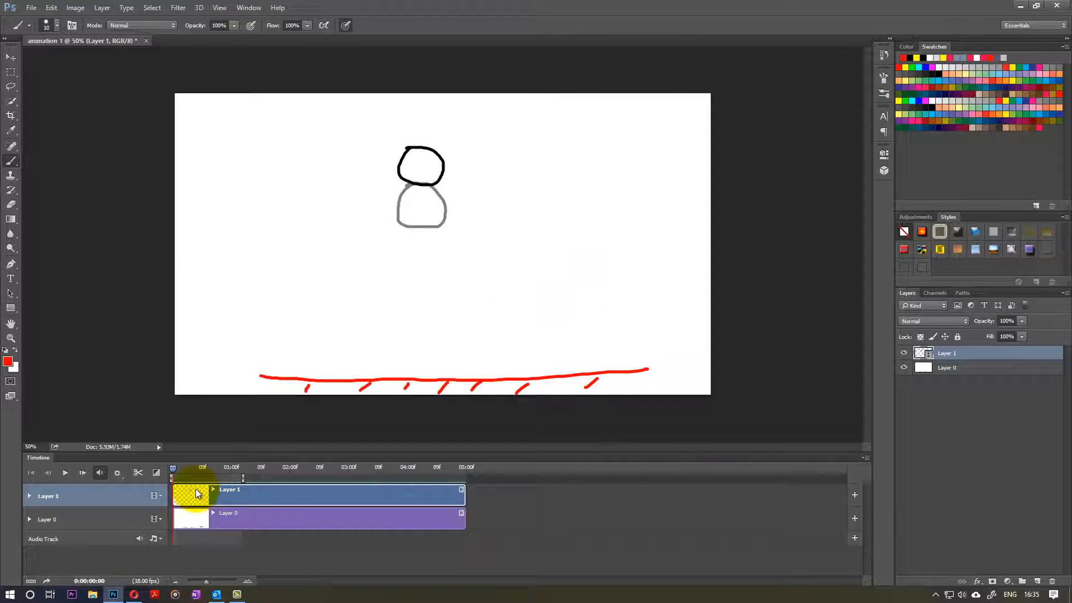
pyautogui.press('Right')
pyautogui.press('Right')
pyautogui.press('Right')
pyautogui.press('Right')
pyautogui.press('Right')
pyautogui.press('Right')
pyautogui.press('Right')
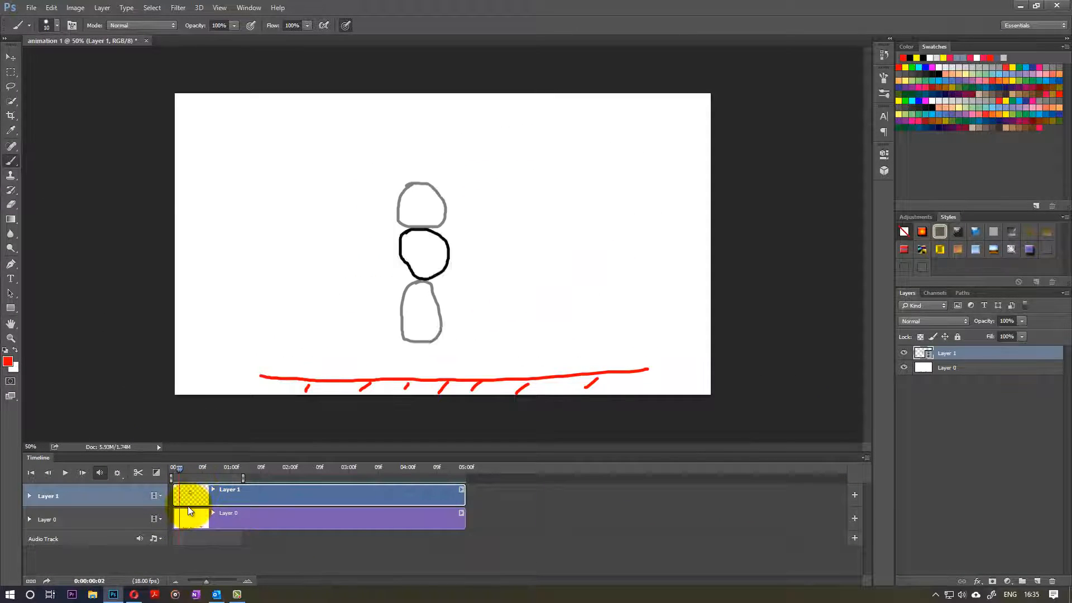
pyautogui.press('Left')
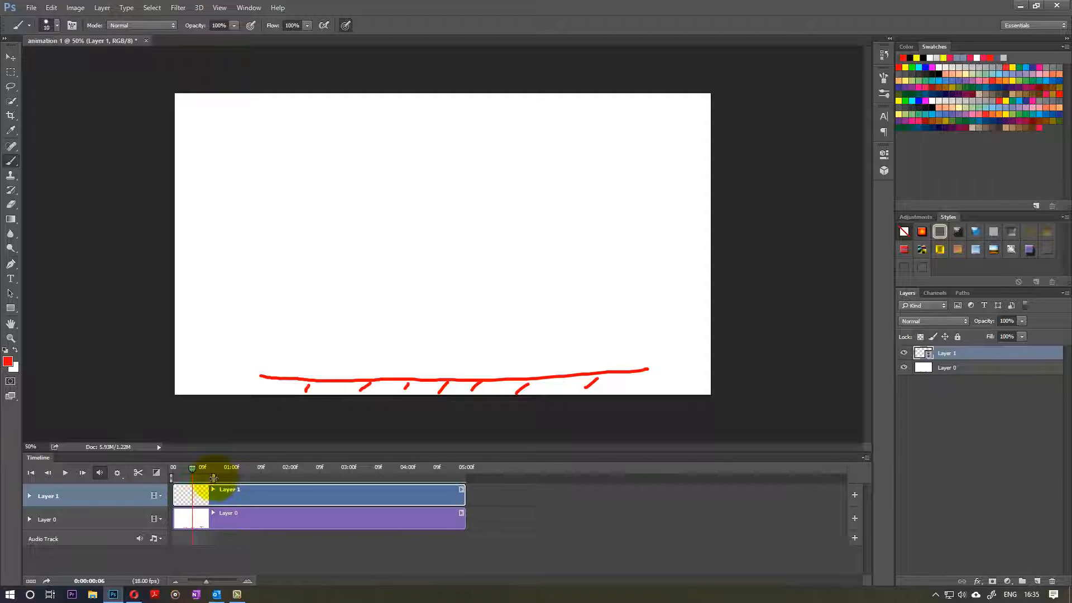
pyautogui.click(64, 475)
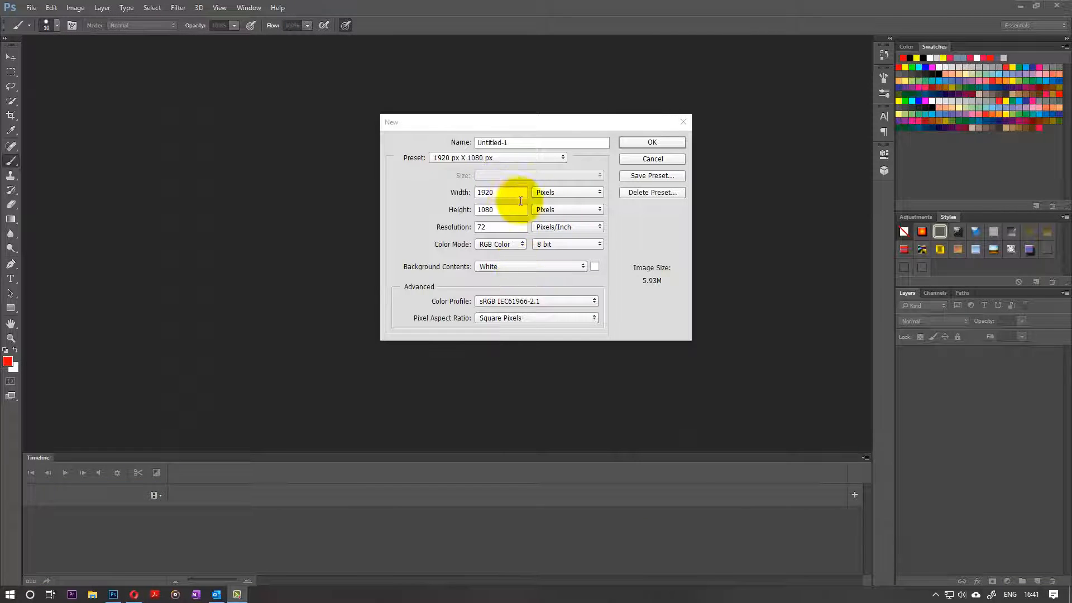
# Create a 1920 x 1080 px document at 72 pixels/inch with a white background and add a blank video layer.
pyautogui.click(645, 145)
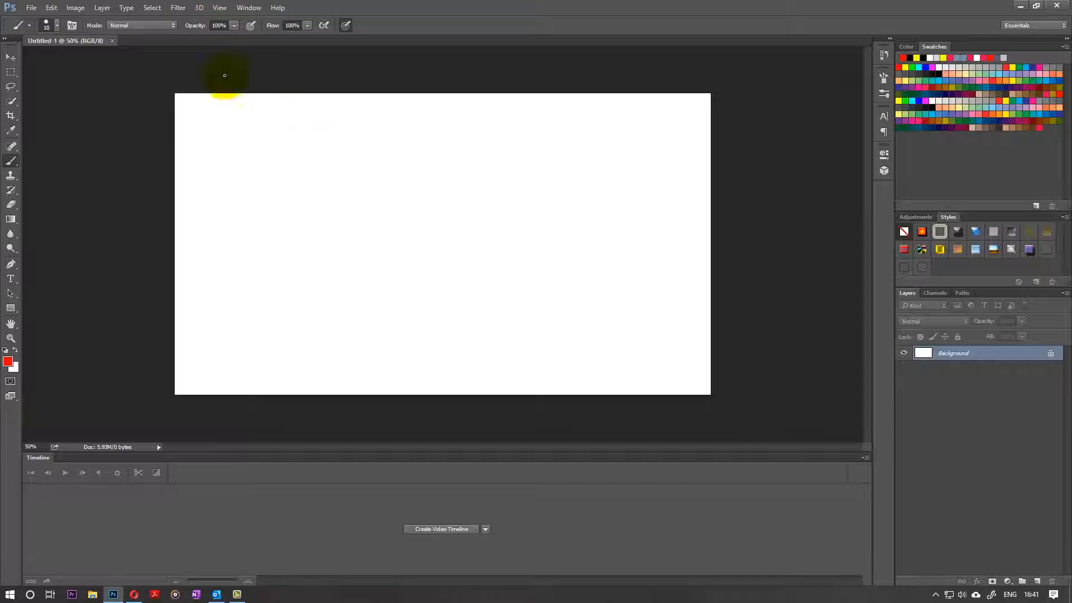
pyautogui.click(101, 8)
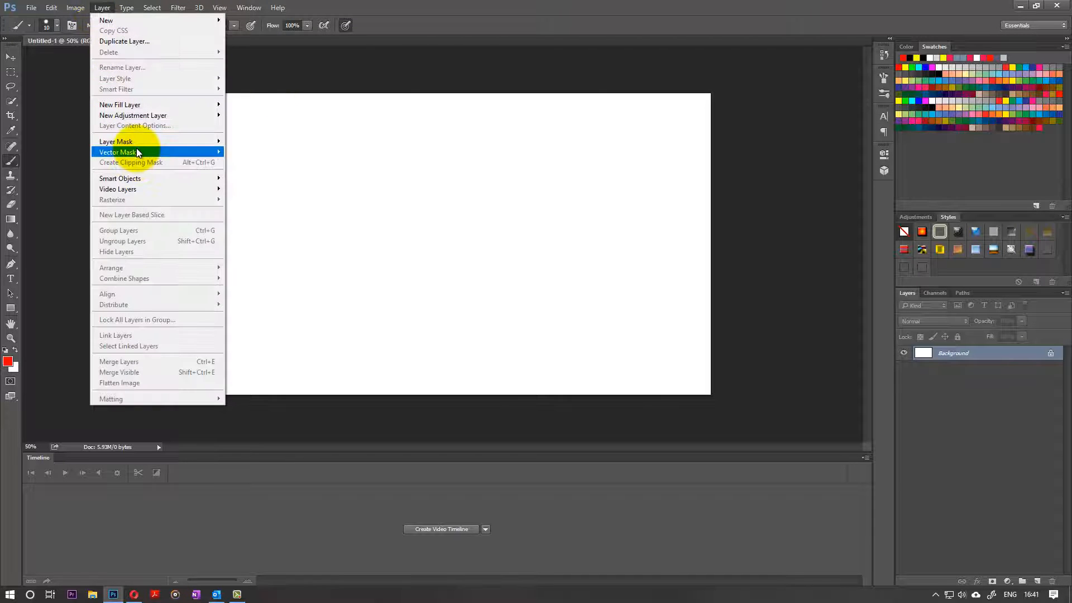
pyautogui.moveTo(136, 189)
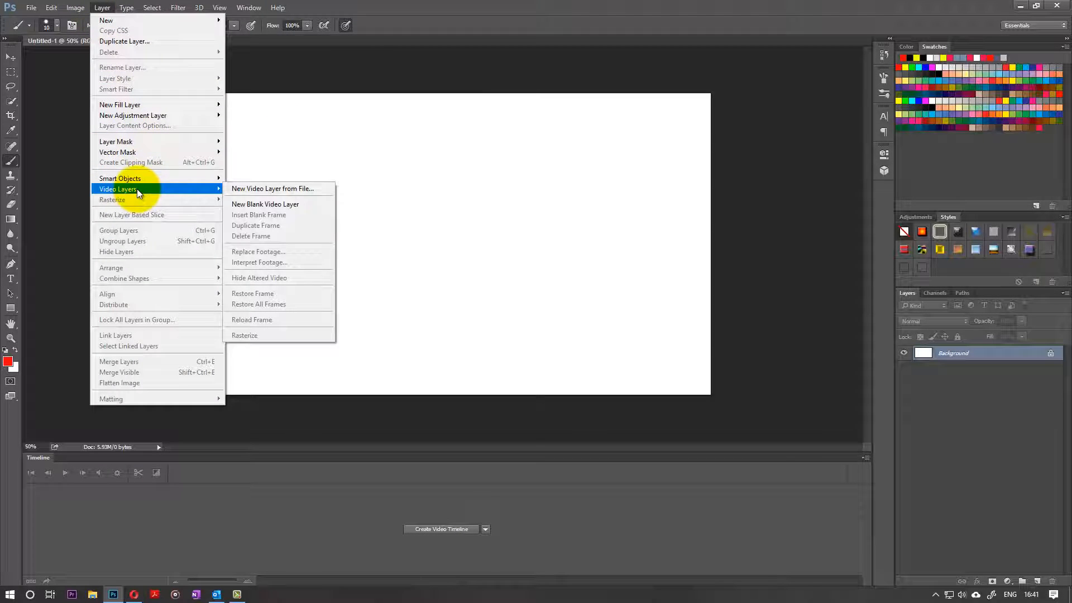
pyautogui.click(270, 205)
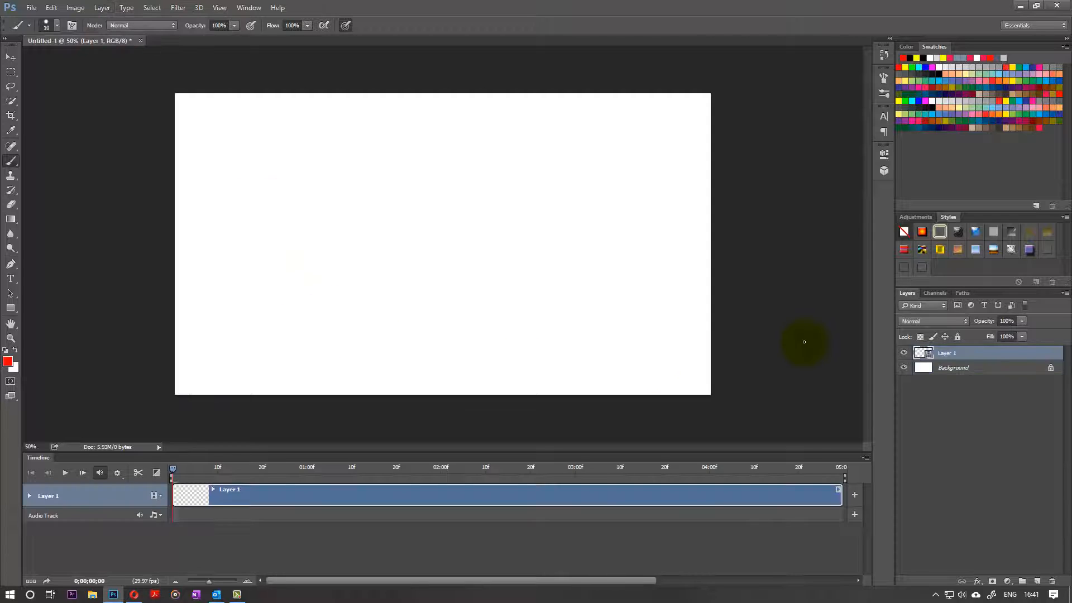
# Set the timeline frame rate to 8 fps.
pyautogui.click(865, 457)
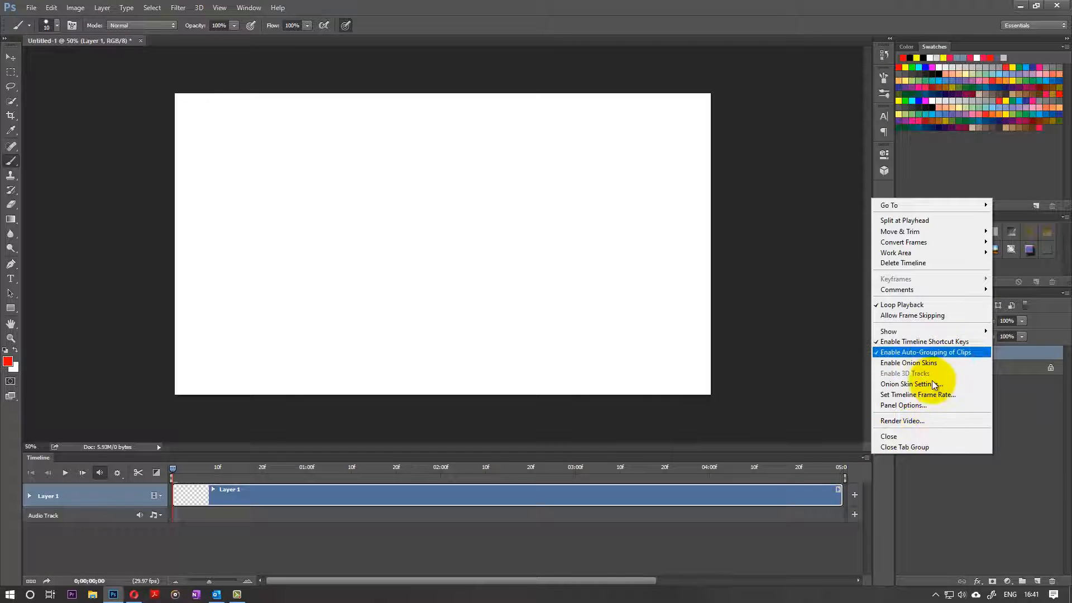
pyautogui.click(924, 395)
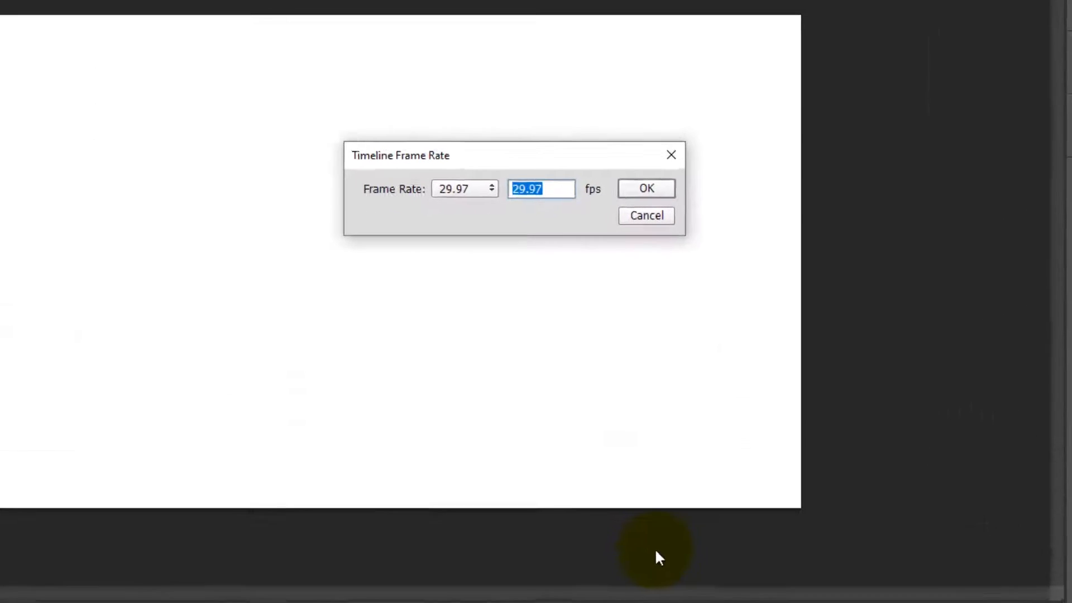
pyautogui.write('8')
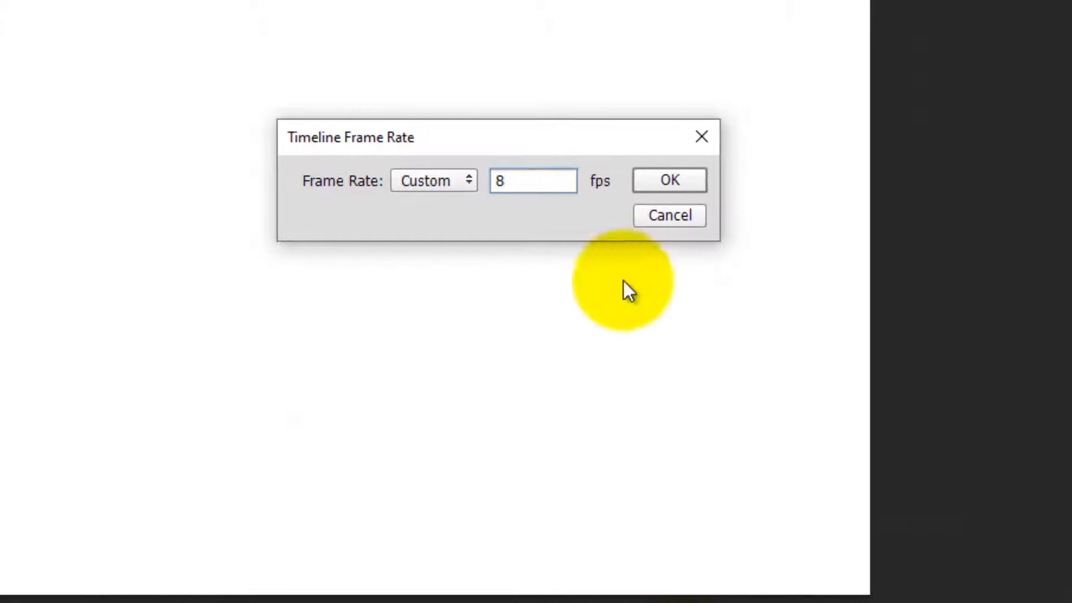
pyautogui.click(665, 185)
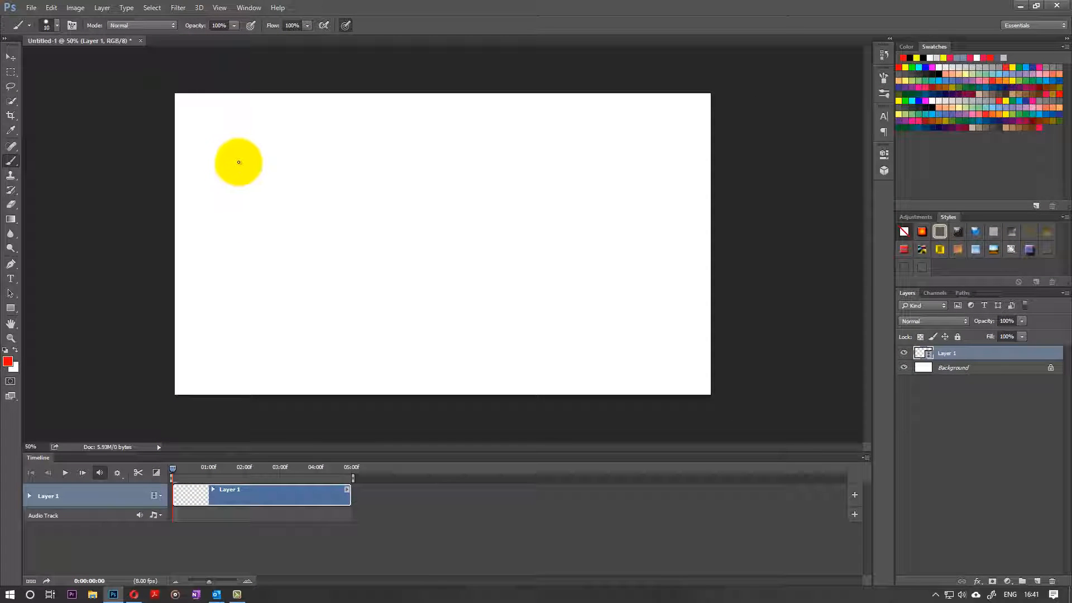
# Paint a short wavy red stroke in the canvas's upper-left area on the first frame, advance one frame and enable onion skins.
pyautogui.moveTo(239, 162)
pyautogui.mouseDown()
pyautogui.moveTo(253, 185)
pyautogui.moveTo(298, 206)
pyautogui.mouseUp()
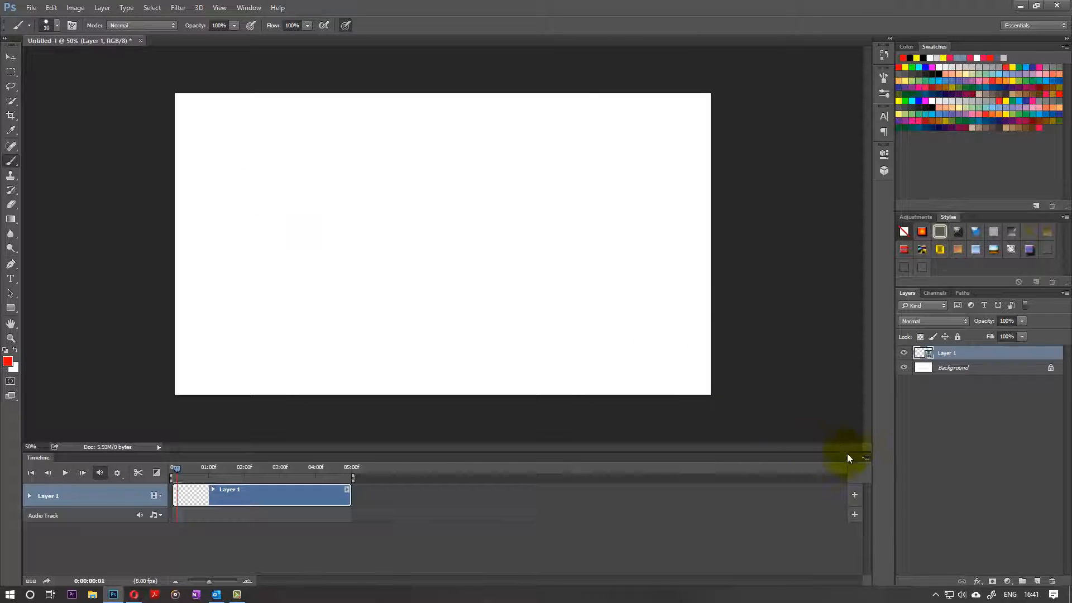
pyautogui.click(864, 459)
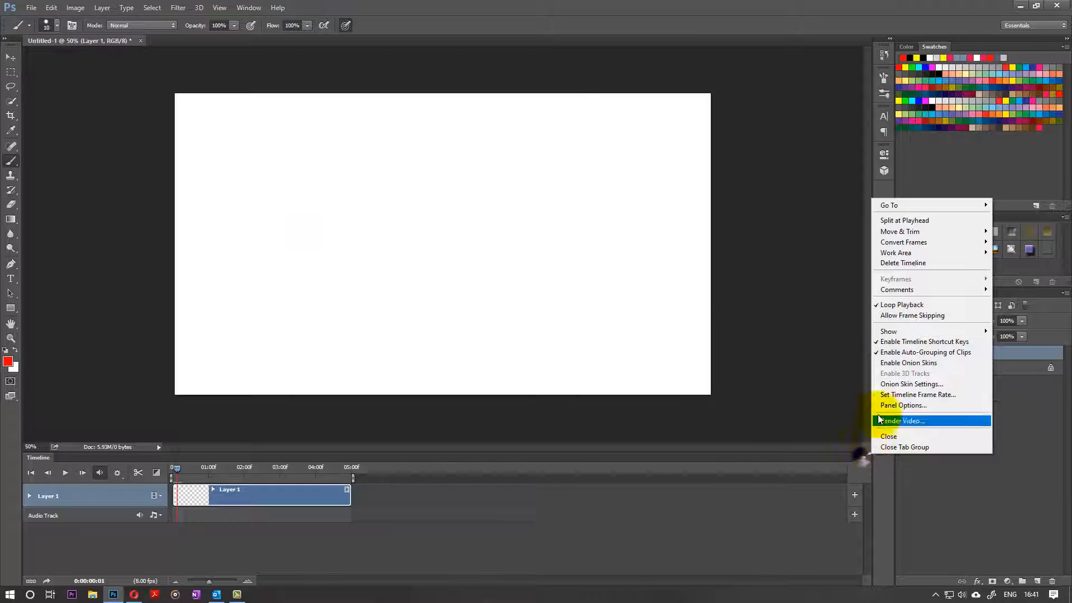
pyautogui.click(882, 363)
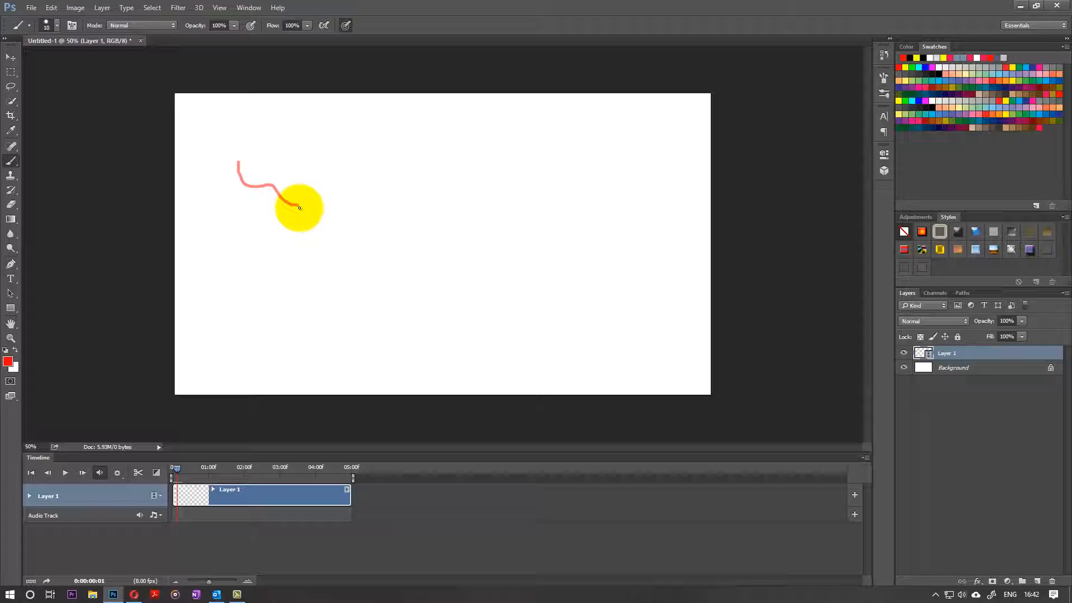
# Continue the red trail on frames 1 to 3 with shorter wavy strokes, each placed diagonally below the previous frame's stroke.
pyautogui.moveTo(299, 208); pyautogui.dragTo(366, 282)
pyautogui.press('Right')
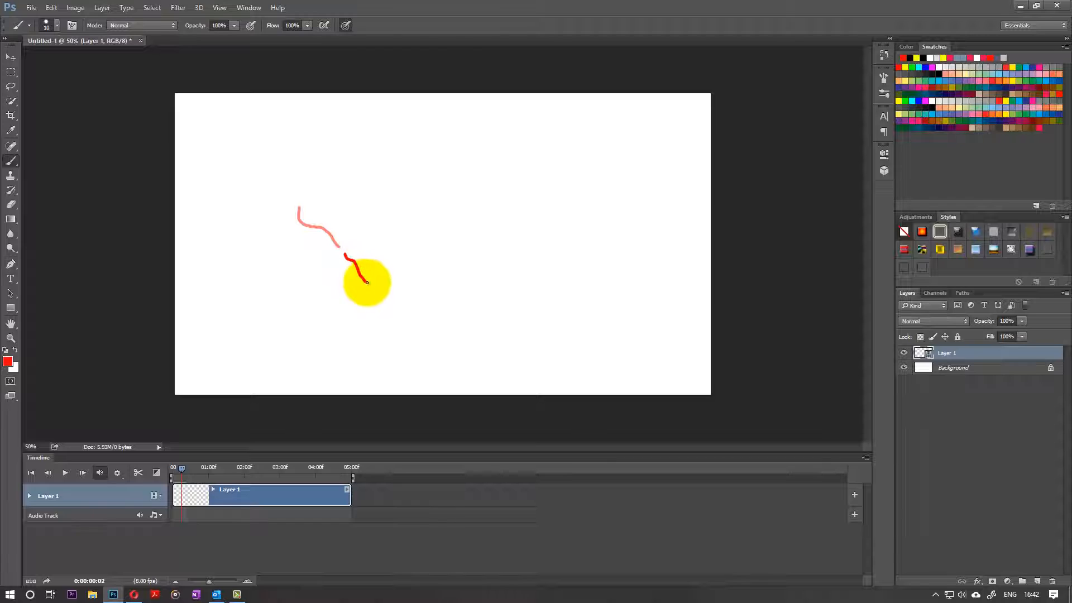
pyautogui.press('Right')
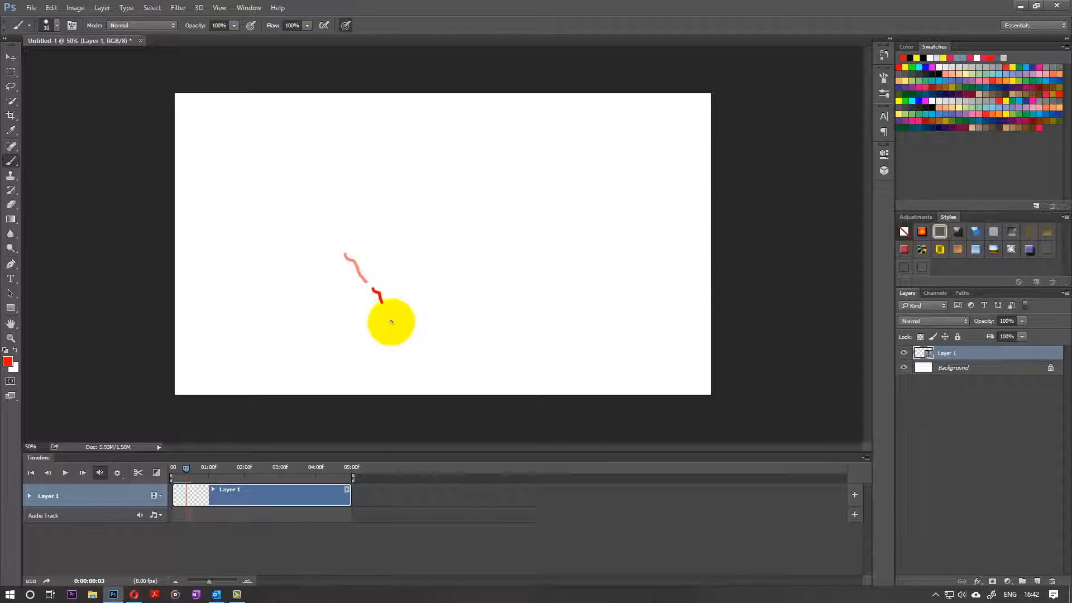
# Draw a small burst of short rays at the trail's end on frame 4 and longer rays spreading outward on frame 5.
pyautogui.press('Right')
pyautogui.moveTo(386, 295)
pyautogui.mouseDown()
pyautogui.moveTo(403, 310)
pyautogui.moveTo(390, 329)
pyautogui.moveTo(373, 311)
pyautogui.moveTo(416, 284)
pyautogui.moveTo(423, 312)
pyautogui.moveTo(434, 315)
pyautogui.moveTo(410, 348)
pyautogui.moveTo(374, 353)
pyautogui.moveTo(351, 335)
pyautogui.moveTo(347, 310)
pyautogui.moveTo(363, 274)
pyautogui.moveTo(382, 262)
pyautogui.mouseUp()
pyautogui.press('Right')
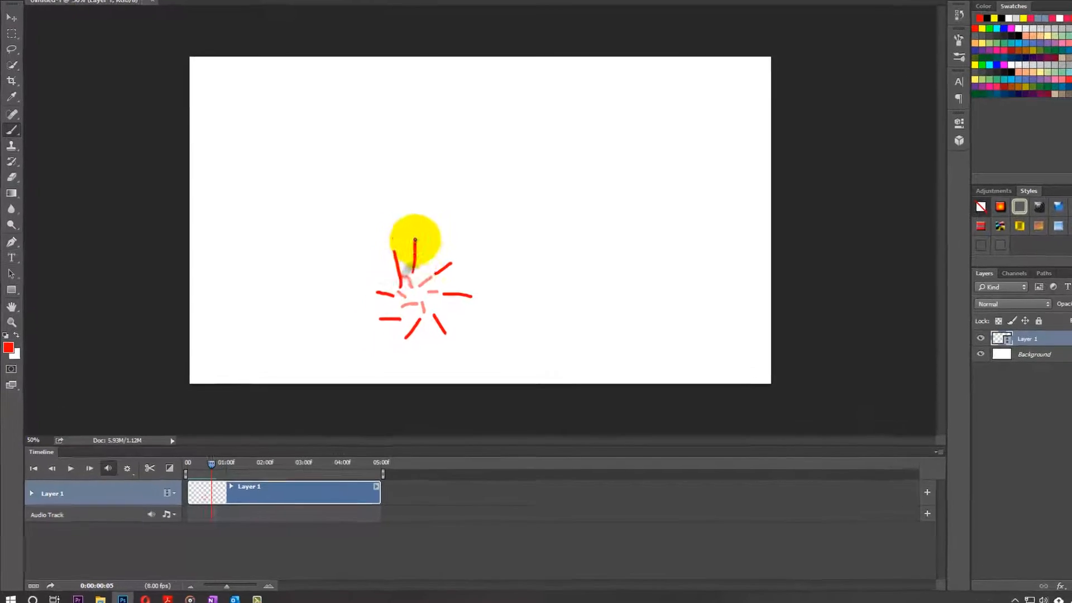
# Paint a ring of small red dots and dashes around the burst's outer ends on frame 6.
pyautogui.press('Right')
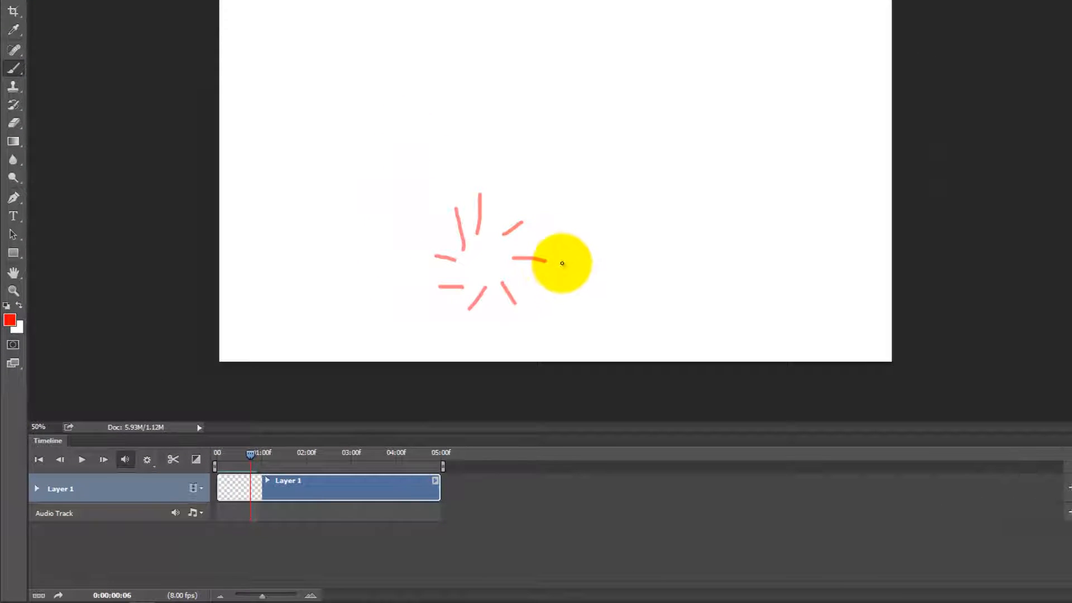
pyautogui.click(561, 266)
pyautogui.click(555, 219)
pyautogui.moveTo(530, 201); pyautogui.dragTo(495, 195)
pyautogui.click(457, 200)
pyautogui.click(430, 226)
pyautogui.click(418, 258)
pyautogui.moveTo(428, 285); pyautogui.dragTo(473, 312)
pyautogui.click(492, 311)
pyautogui.click(524, 309)
pyautogui.click(547, 291)
pyautogui.click(558, 277)
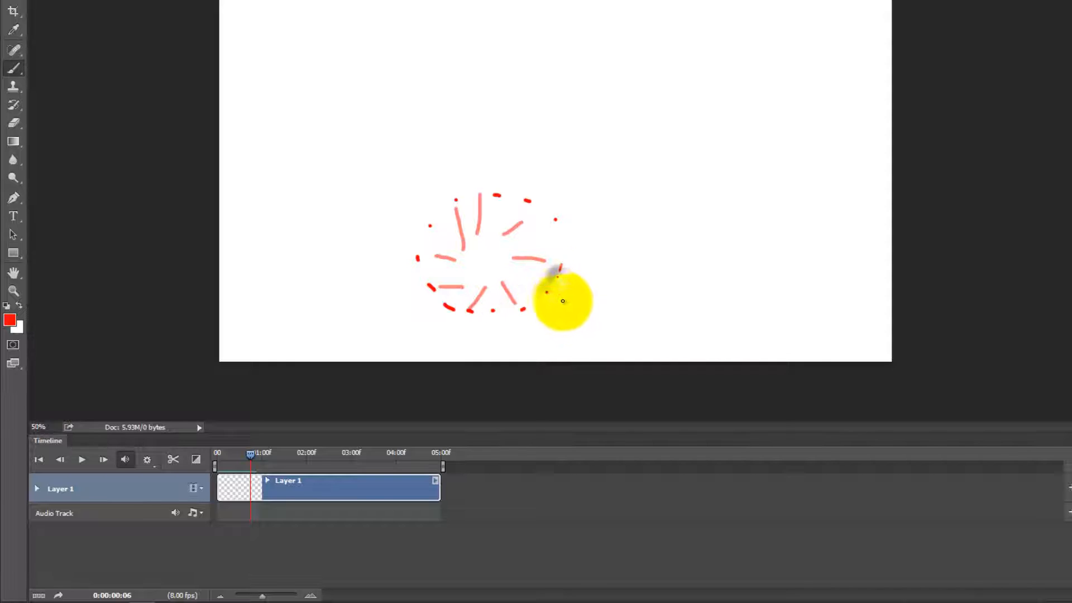
# Shorten the timeline's work area to end at frame 7 and play back the looping animation.
pyautogui.press('Right')
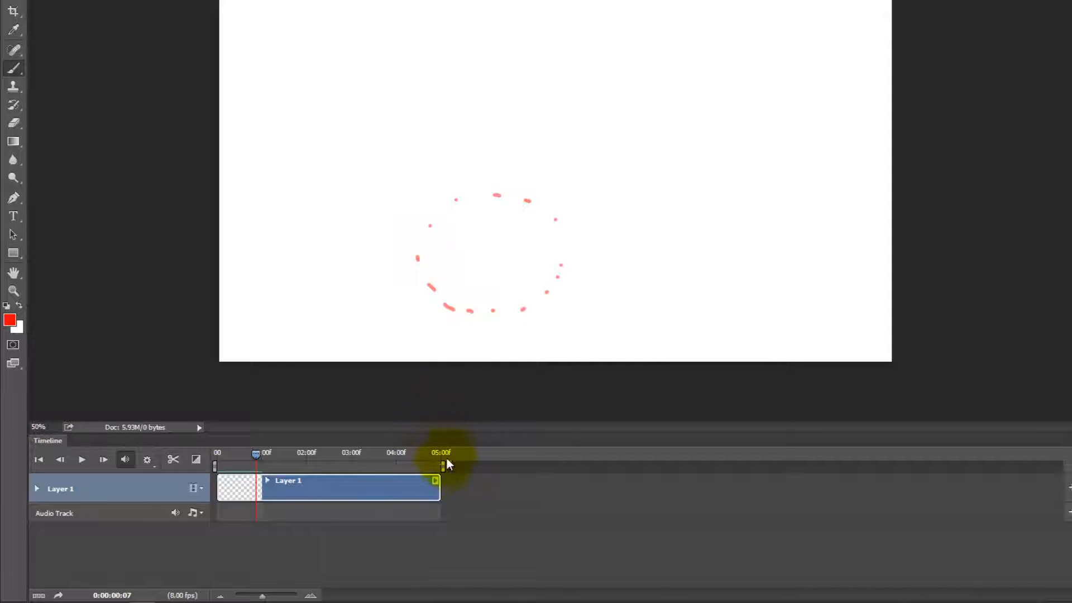
pyautogui.moveTo(443, 466); pyautogui.dragTo(302, 467)
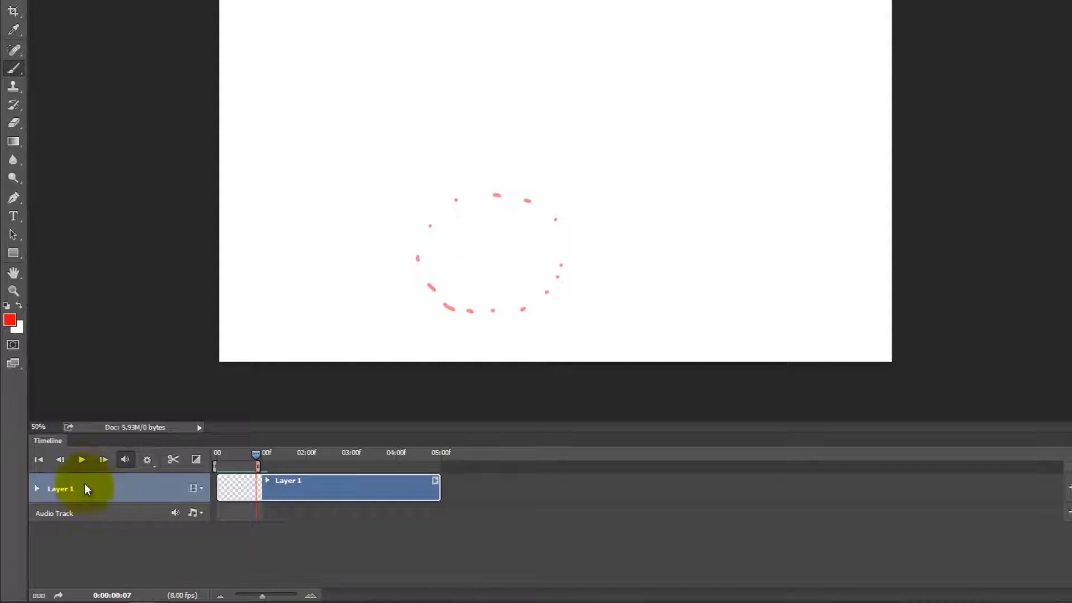
pyautogui.click(153, 466)
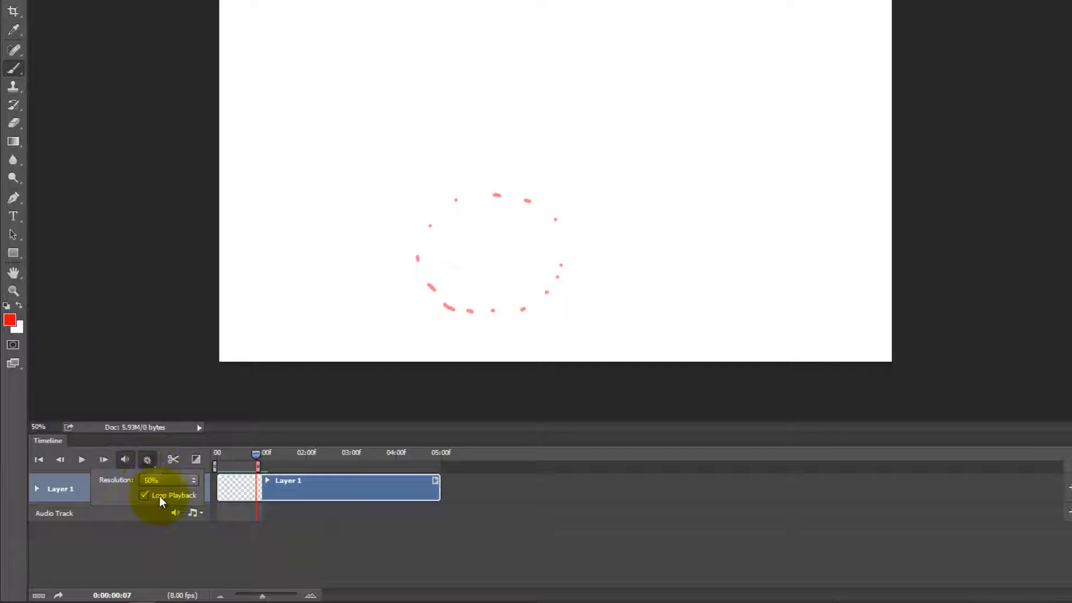
pyautogui.click(147, 459)
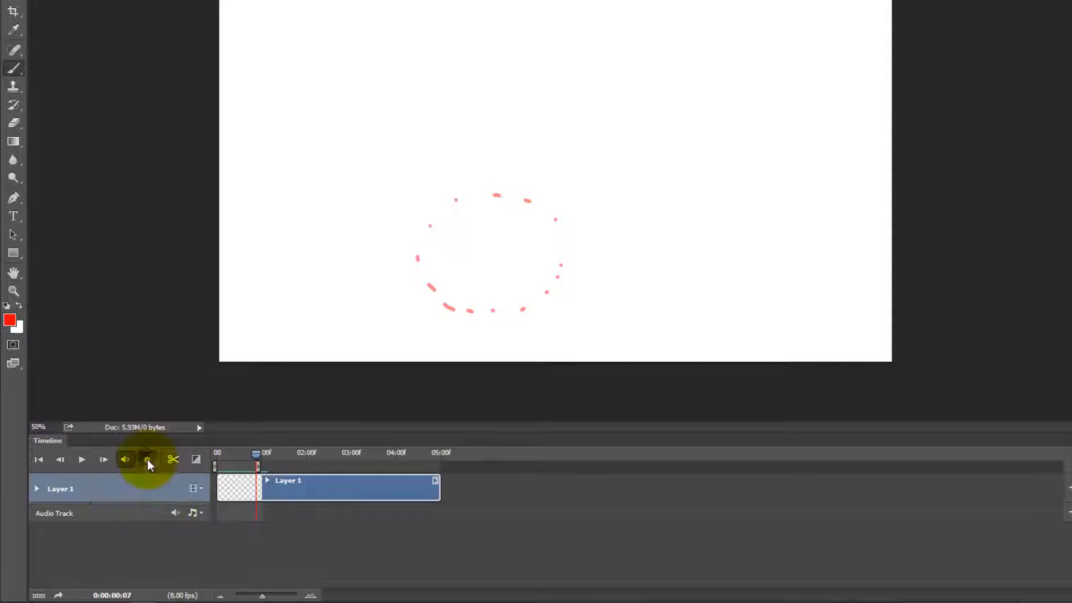
pyautogui.click(82, 460)
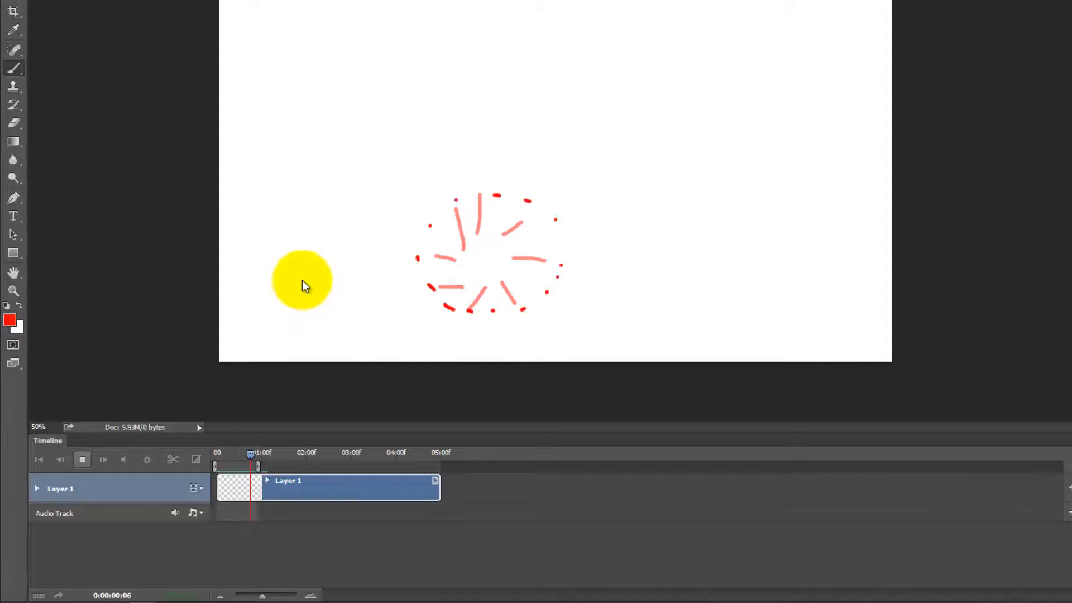
pyautogui.click(82, 460)
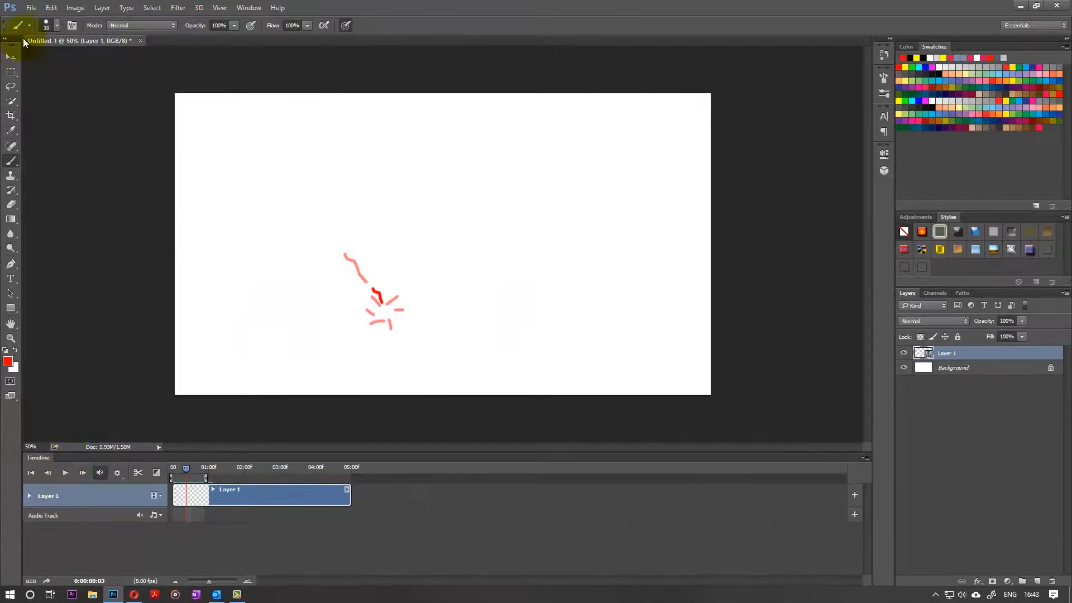
# Start a Save for Web export with the GIF 128 Dithered preset and set the animation looping to Forever.
pyautogui.click(31, 8)
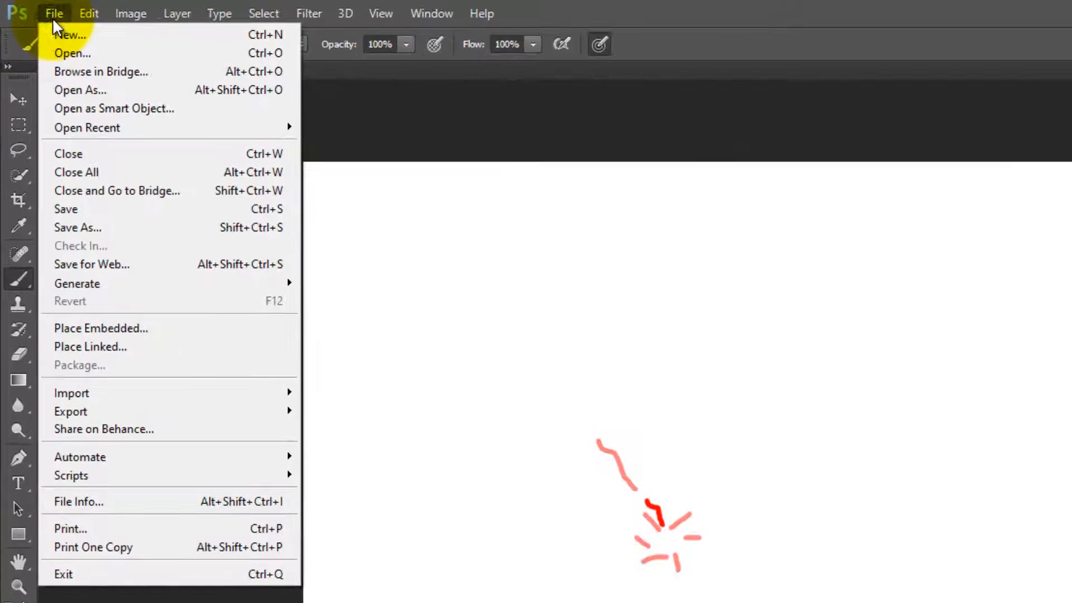
pyautogui.click(132, 265)
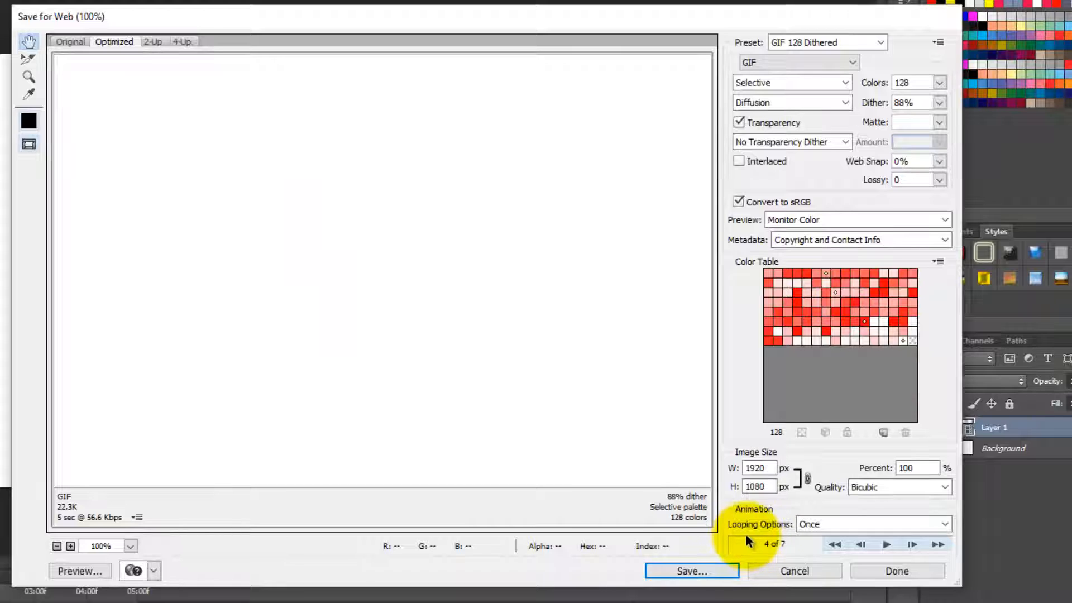
pyautogui.click(876, 525)
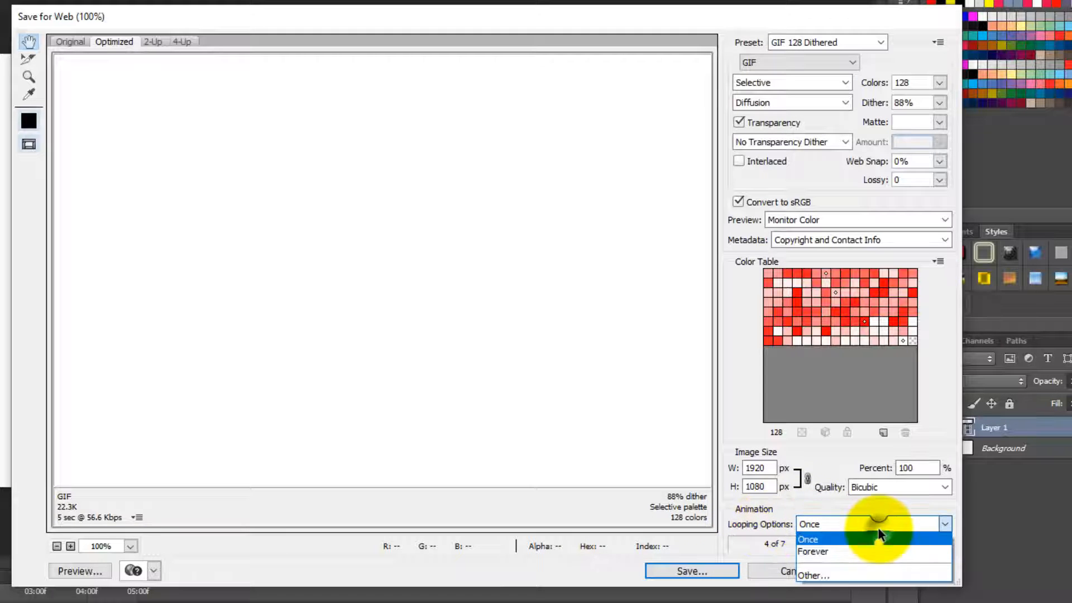
pyautogui.click(859, 552)
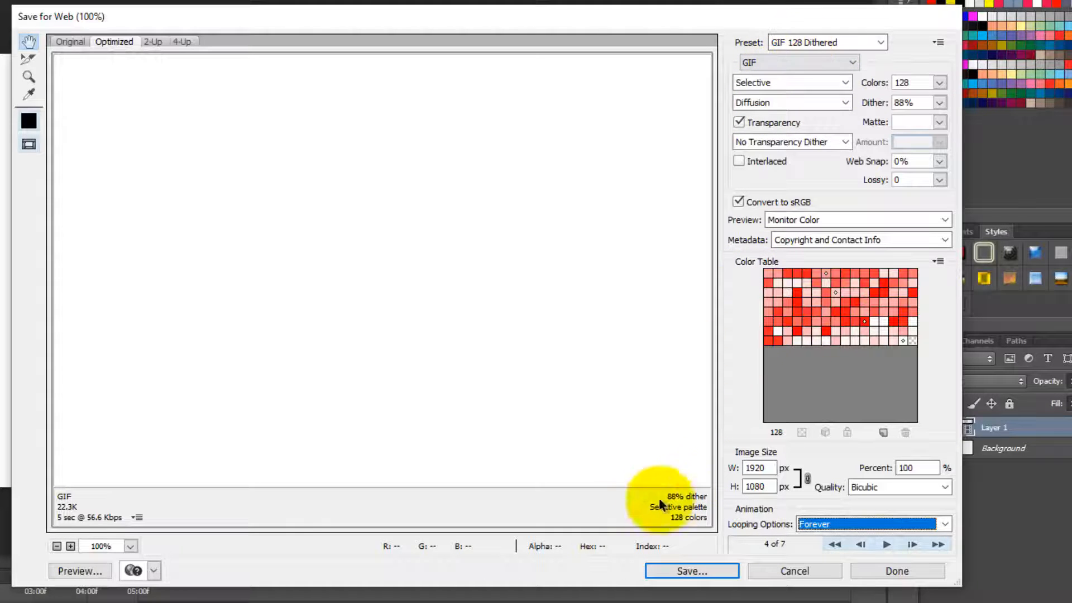
# Save the optimized GIF as 30 in the how to animate in photoshop cc folder and open the exported file in File Explorer.
pyautogui.click(693, 568)
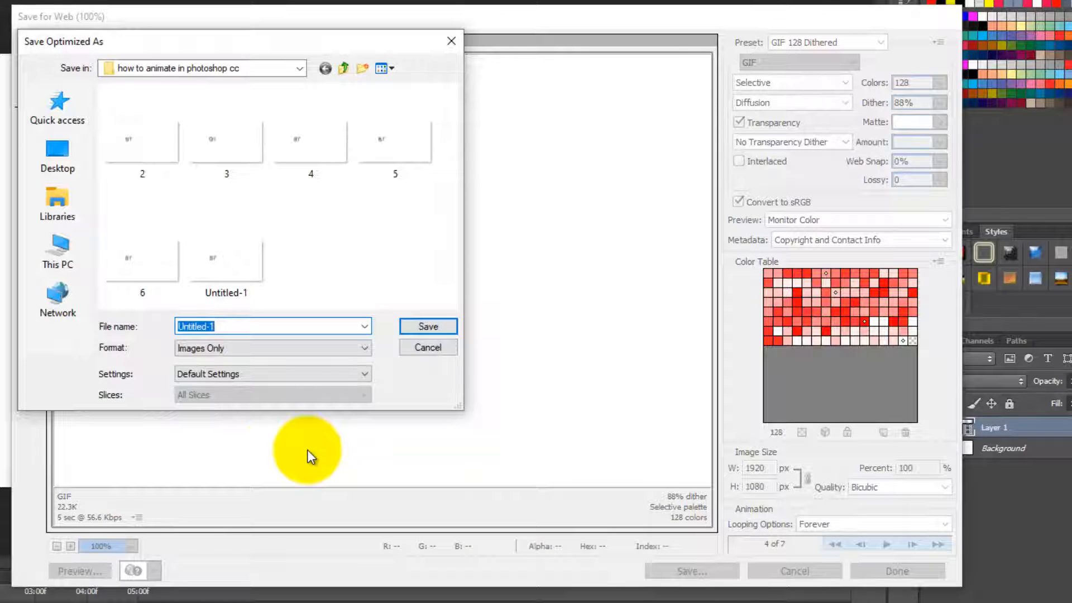
pyautogui.write('3')
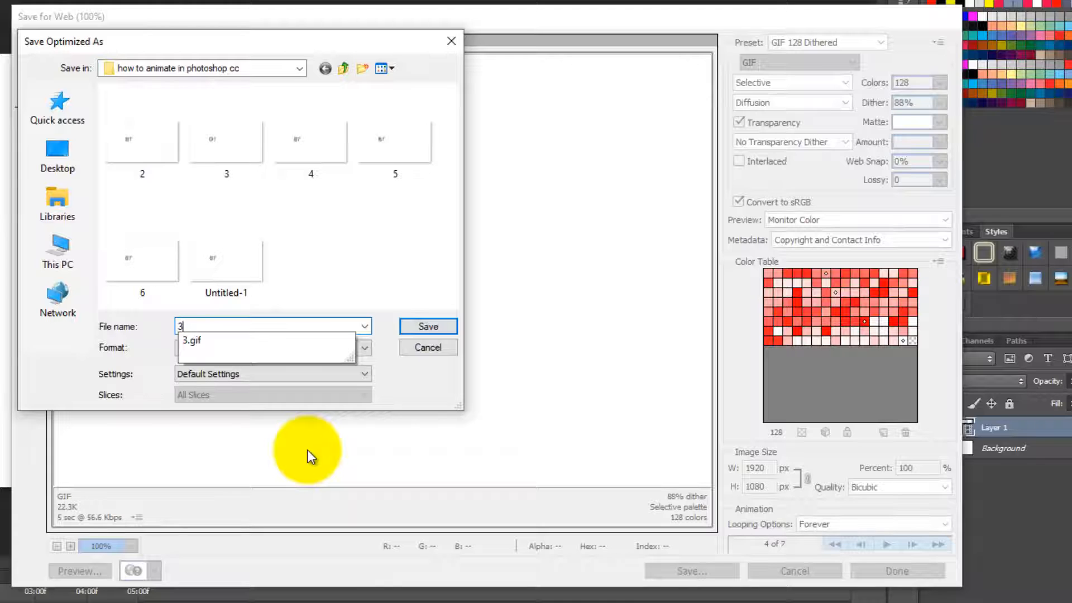
pyautogui.write('0')
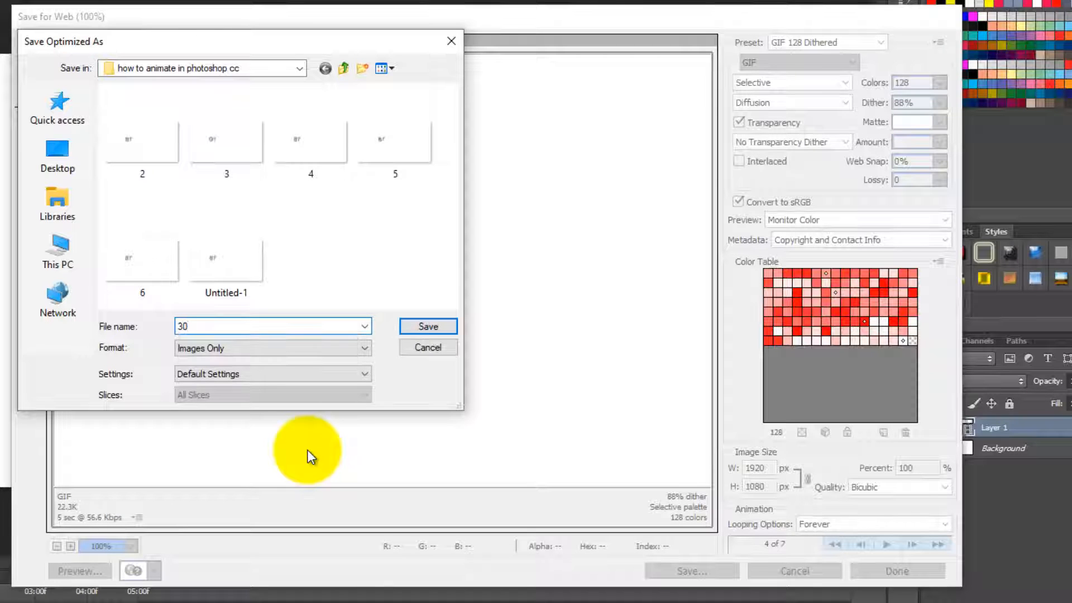
pyautogui.press('Return')
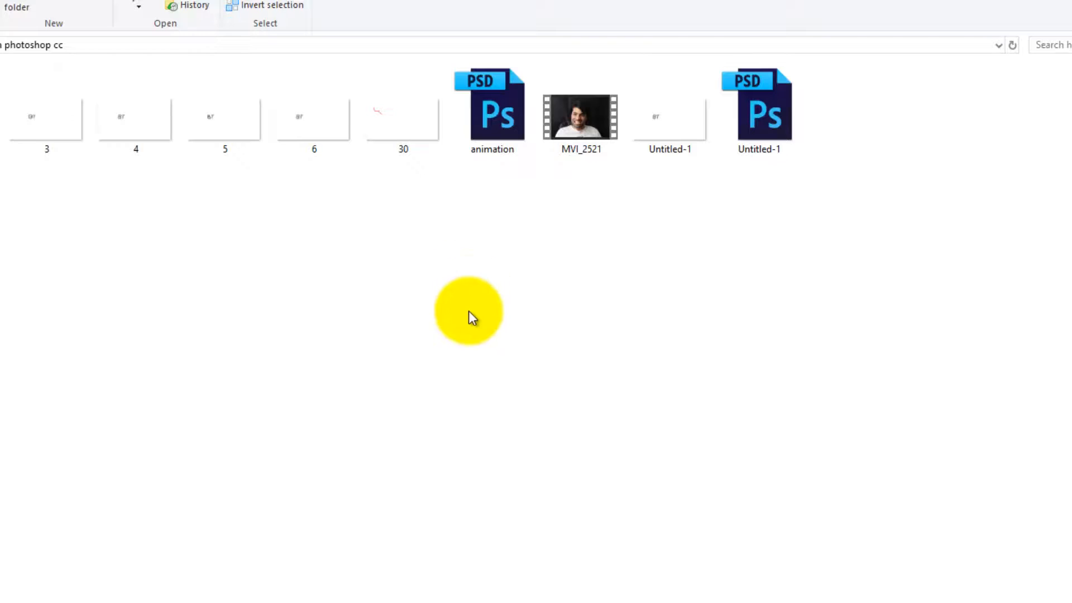
pyautogui.doubleClick(388, 113)
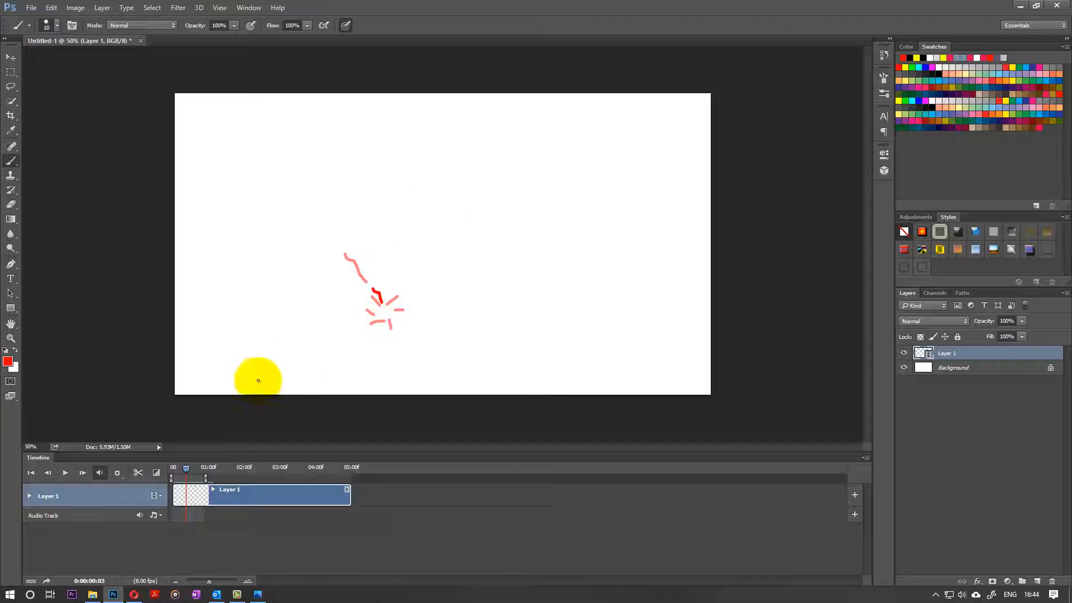
pyautogui.click(102, 8)
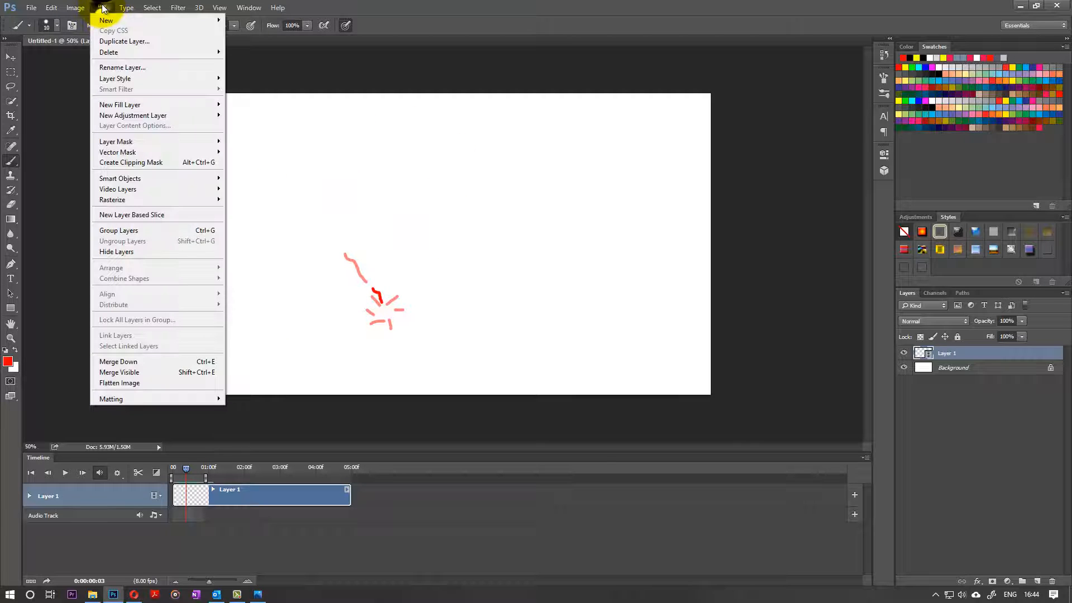
pyautogui.moveTo(124, 195)
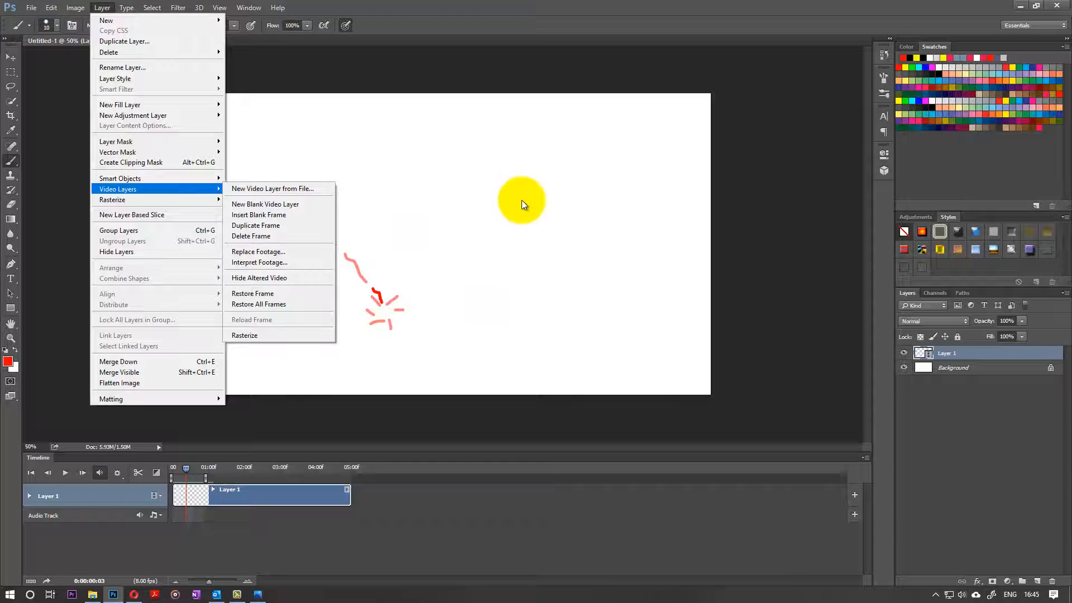
pyautogui.click(476, 162)
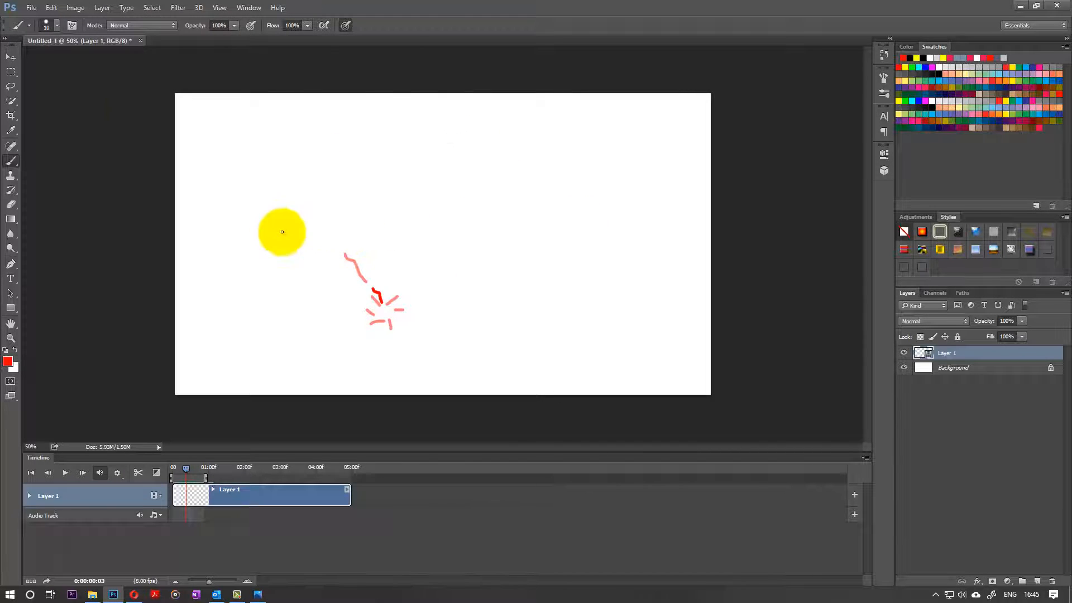
pyautogui.click(32, 8)
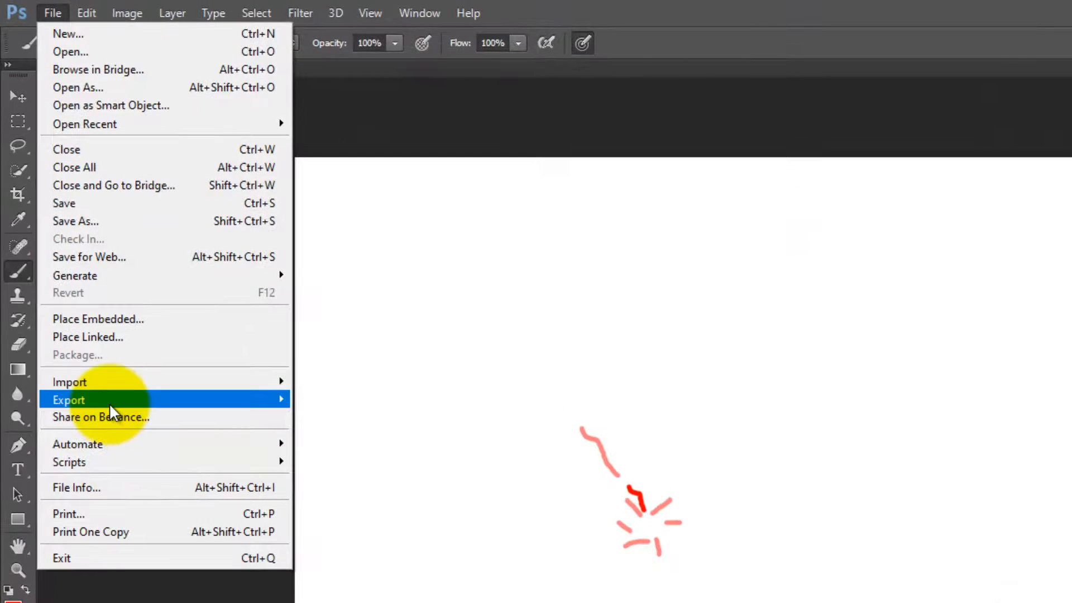
pyautogui.moveTo(110, 408)
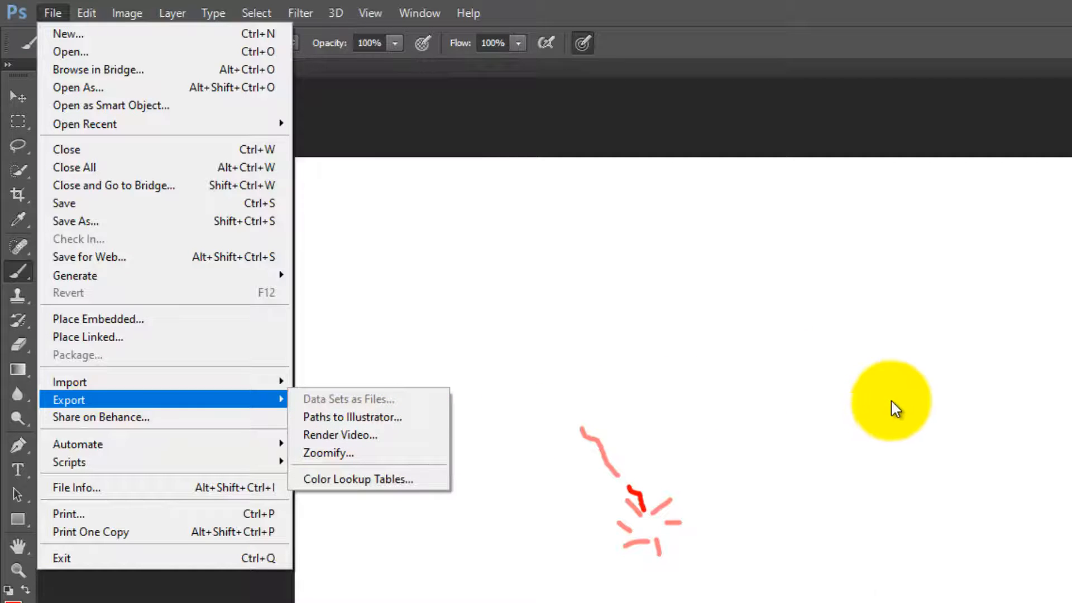
pyautogui.click(917, 601)
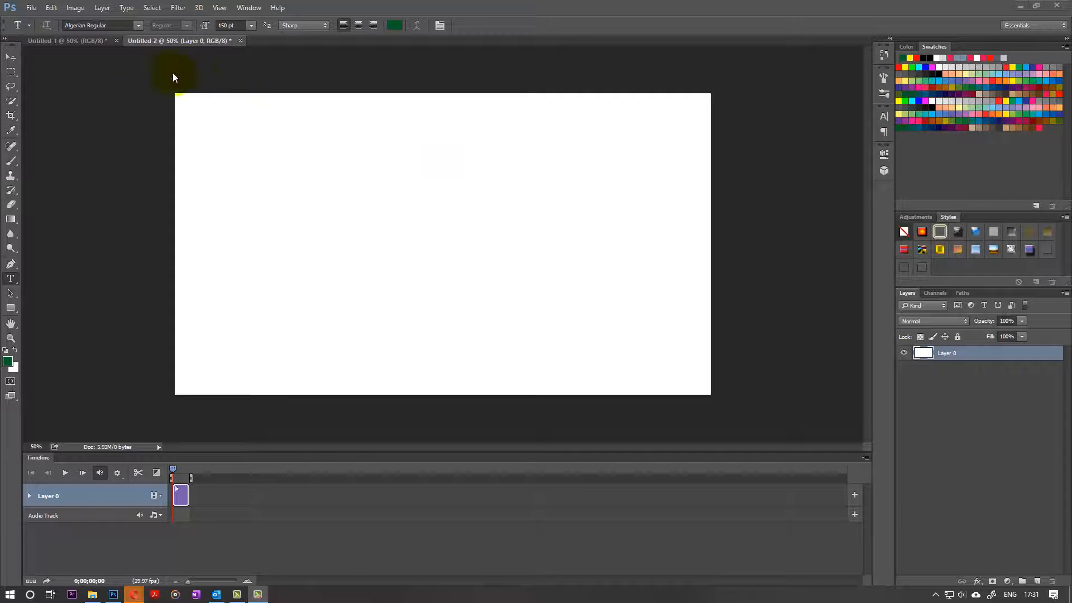
# Set the timeline frame rate of the Untitled-2 document to 8 fps.
pyautogui.click(865, 458)
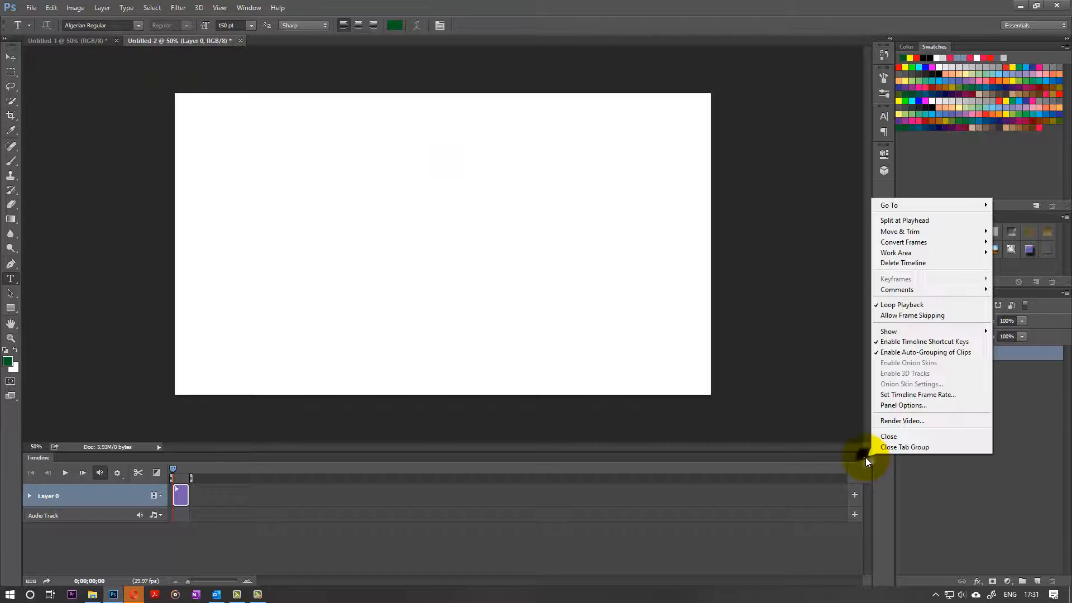
pyautogui.click(909, 394)
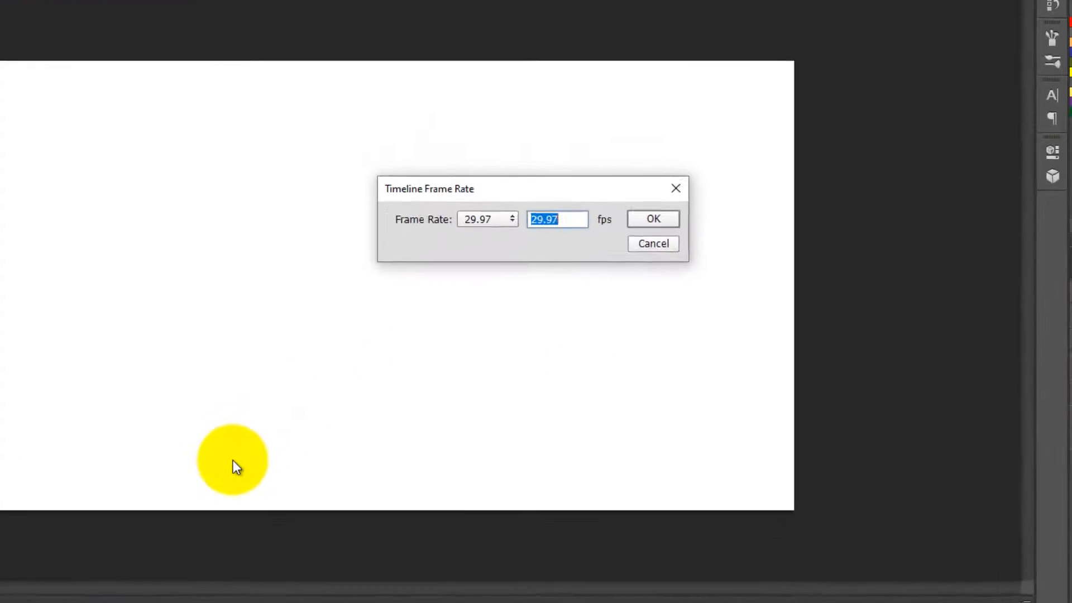
pyautogui.write('8')
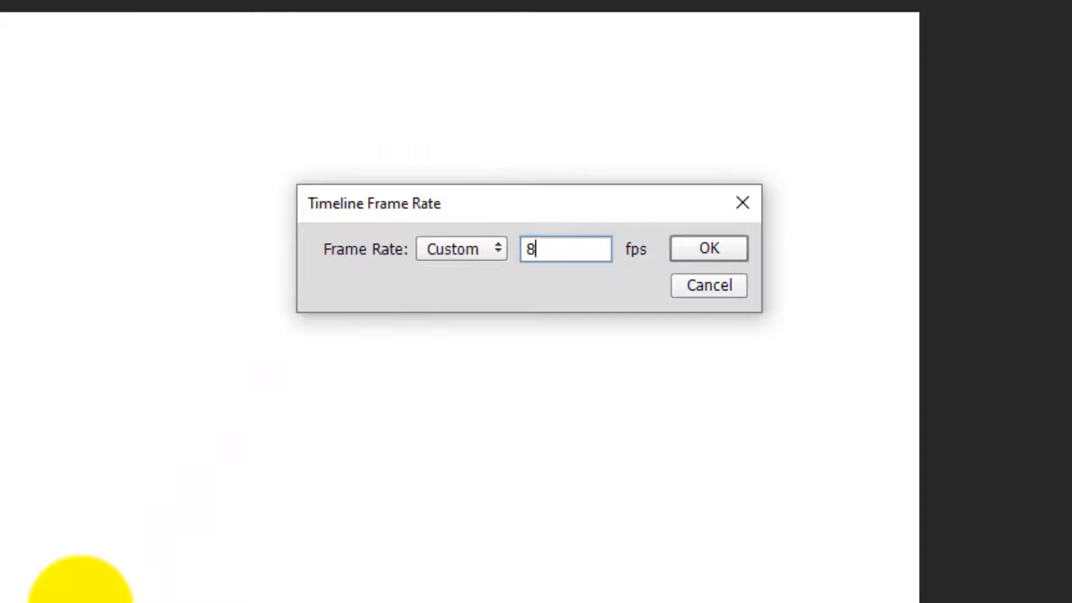
pyautogui.click(684, 256)
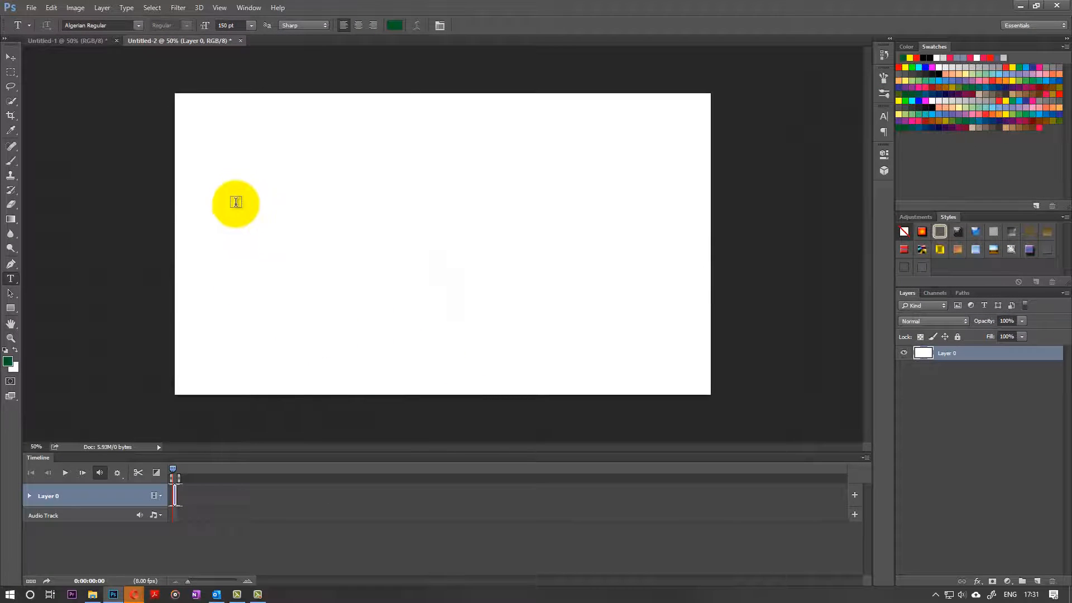
# Add a new blank video layer above the white Layer 0.
pyautogui.click(102, 8)
pyautogui.moveTo(139, 152)
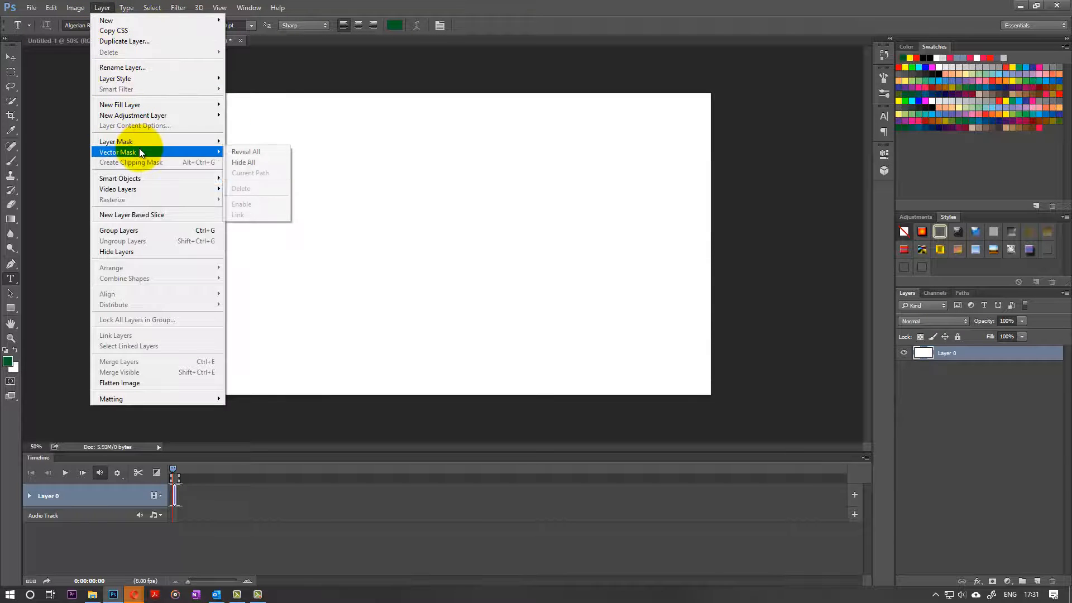
pyautogui.moveTo(182, 189)
pyautogui.click(267, 204)
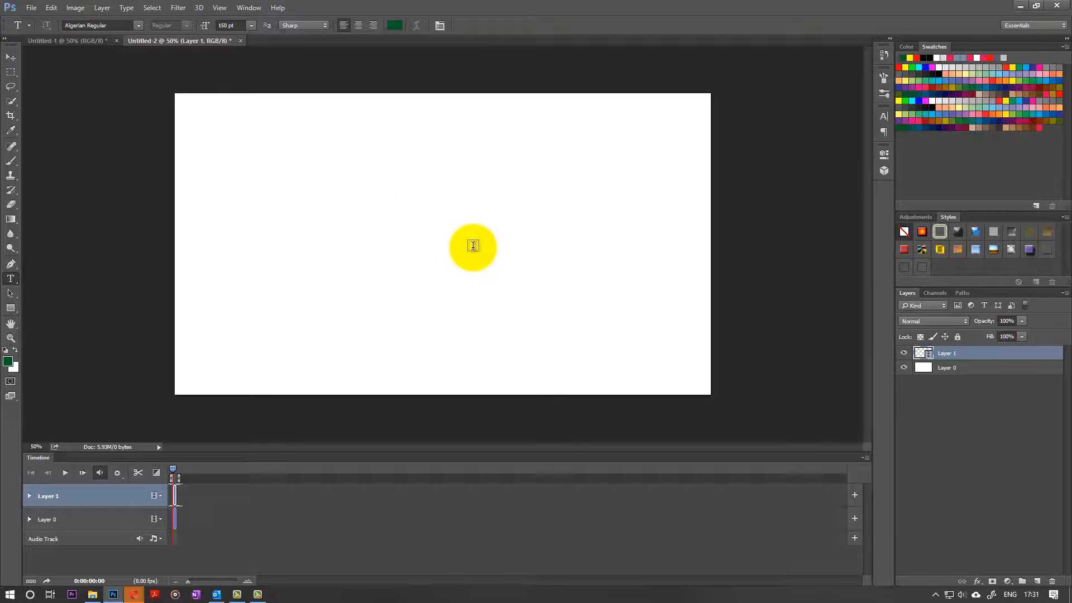
# Add the text BT in green 150 pt Algerian Regular near the middle of the canvas.
pyautogui.click(398, 268)
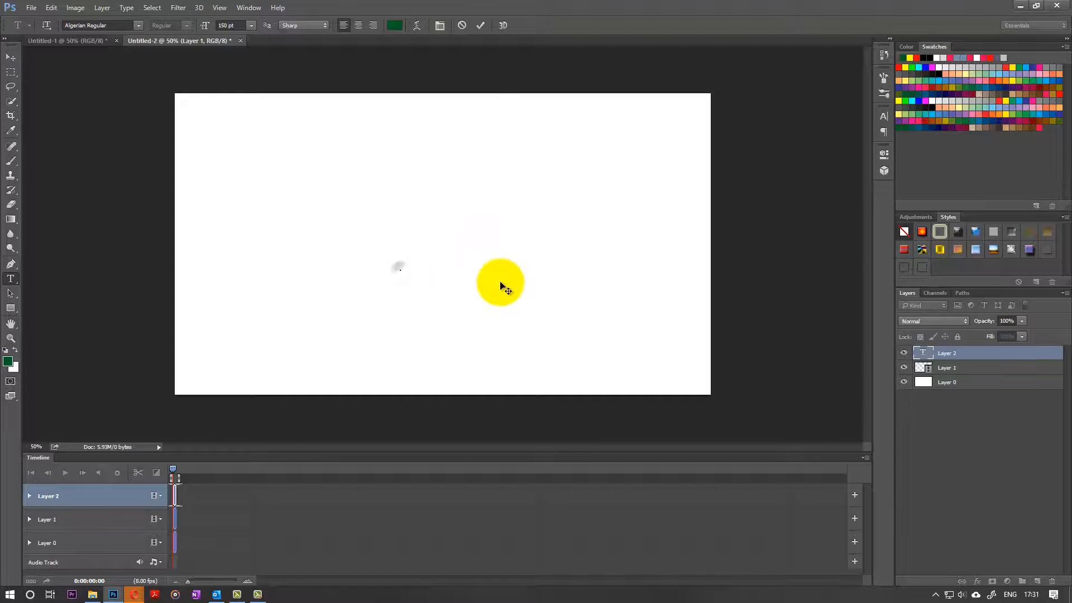
pyautogui.write('BT')
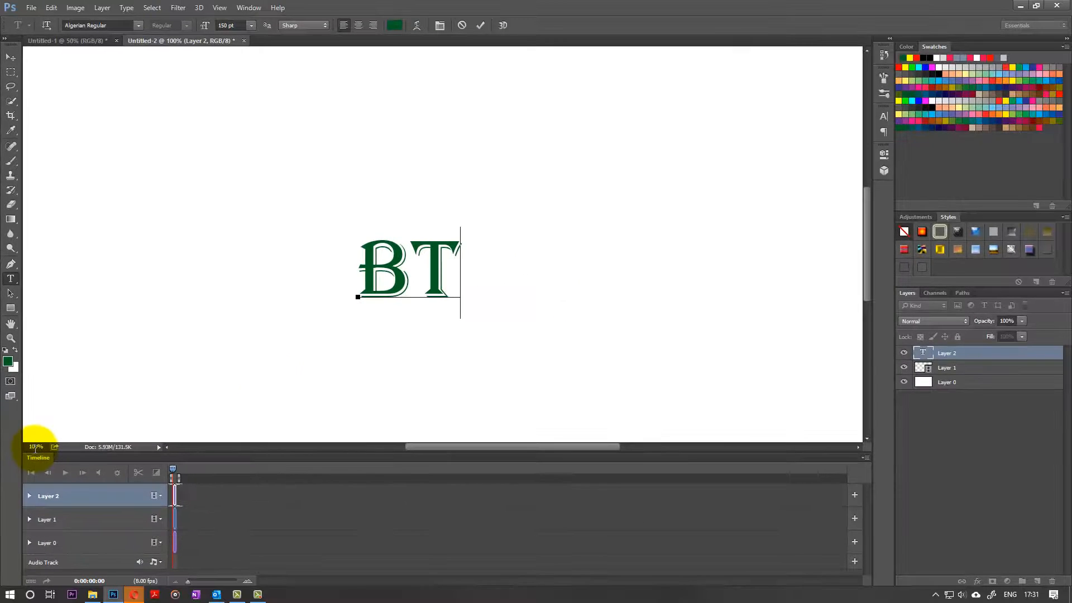
pyautogui.click(479, 32)
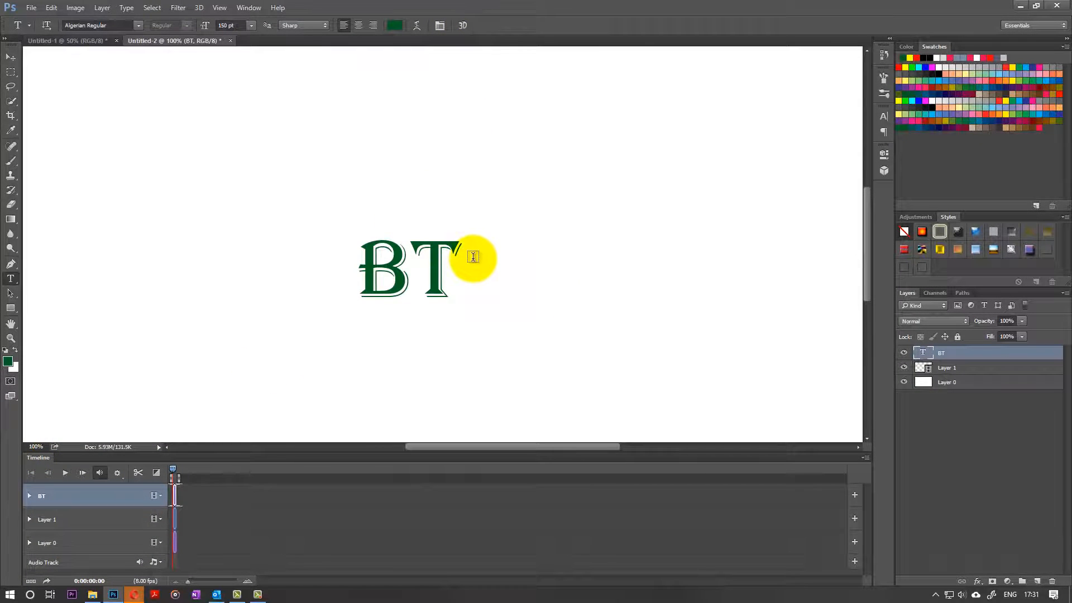
# Switch to the Brush tool with a red foreground color and add another blank video layer above the BT text.
pyautogui.click(9, 163)
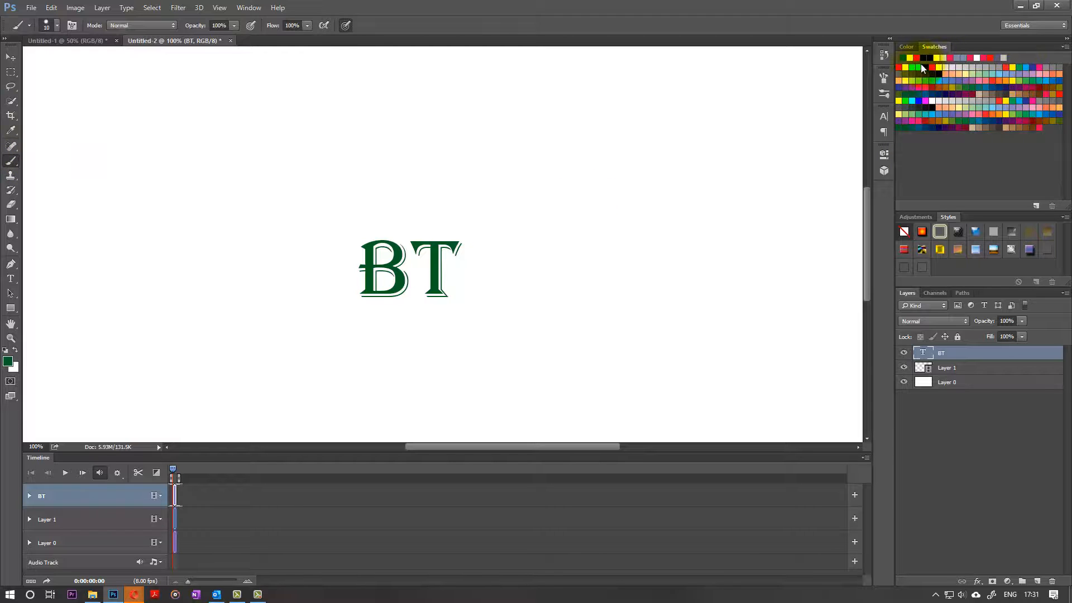
pyautogui.click(899, 68)
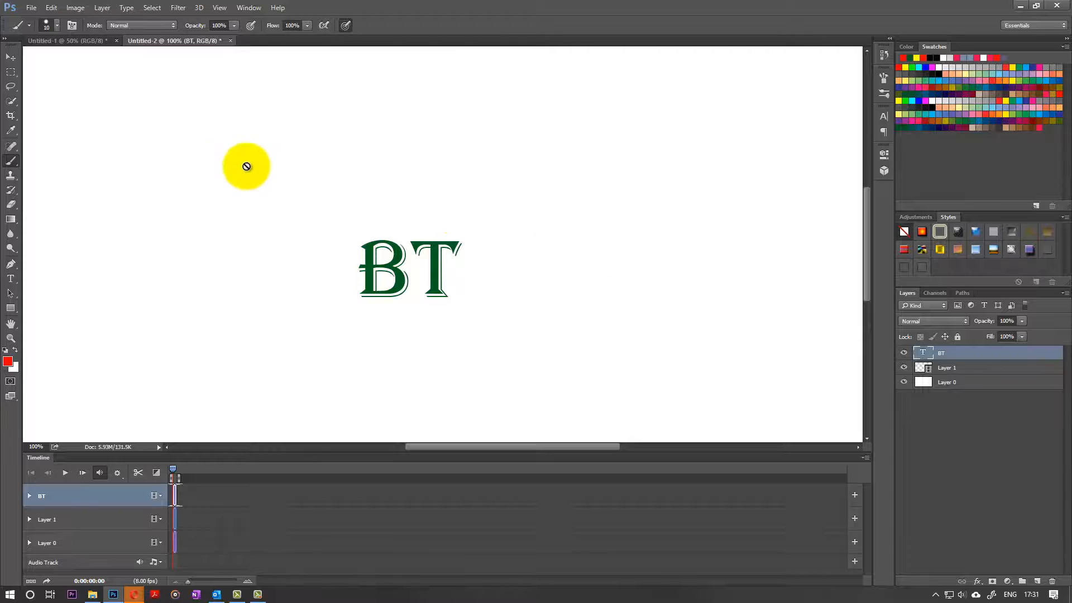
pyautogui.click(103, 8)
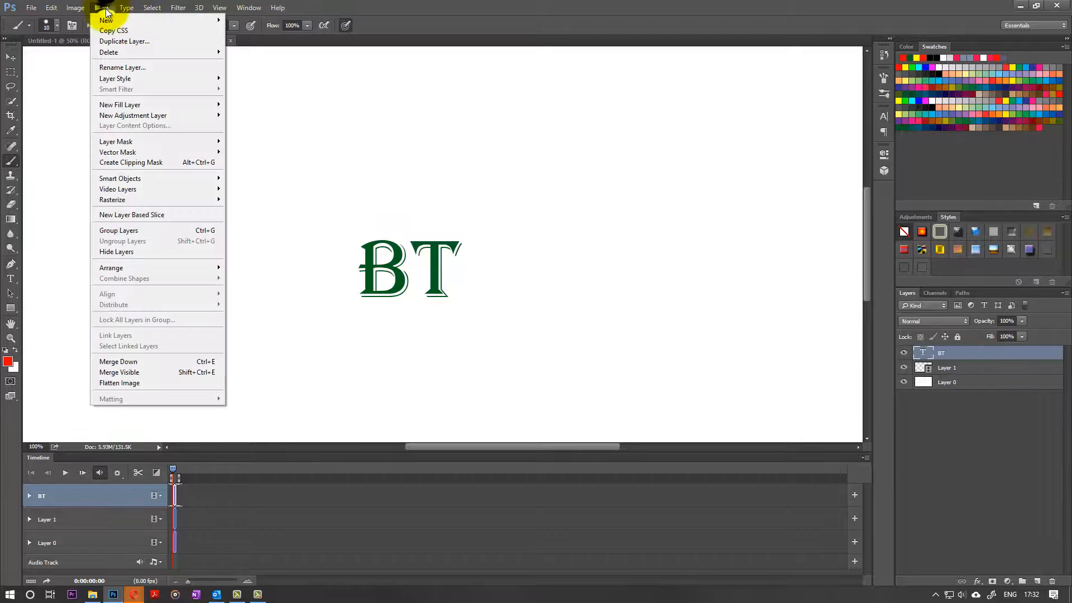
pyautogui.moveTo(136, 188)
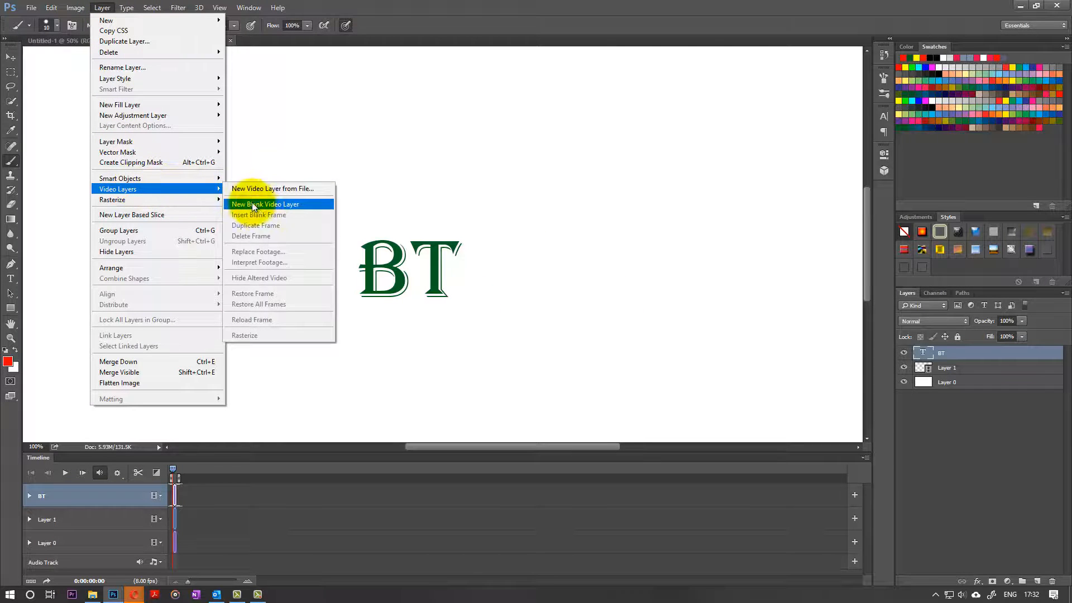
pyautogui.click(269, 206)
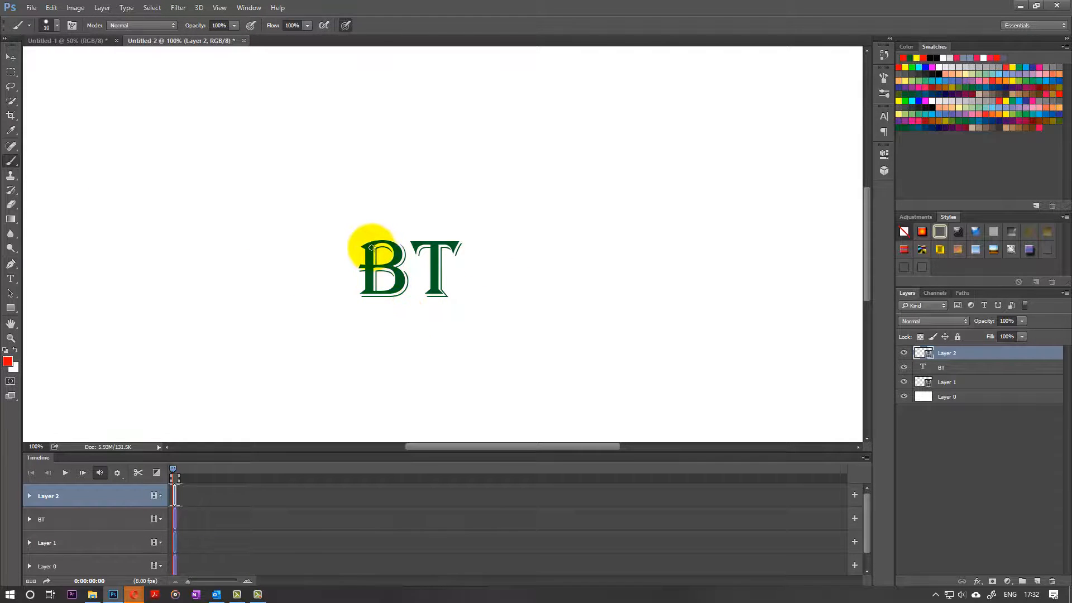
# Trace the BT letters by hand in red on frames 0, 1 and 2 of the top video layer.
pyautogui.moveTo(370, 247)
pyautogui.mouseDown()
pyautogui.moveTo(372, 292)
pyautogui.moveTo(388, 295)
pyautogui.moveTo(400, 279)
pyautogui.moveTo(374, 269)
pyautogui.moveTo(398, 251)
pyautogui.moveTo(371, 247)
pyautogui.moveTo(418, 252)
pyautogui.moveTo(455, 241)
pyautogui.moveTo(435, 246)
pyautogui.moveTo(433, 287)
pyautogui.mouseUp()
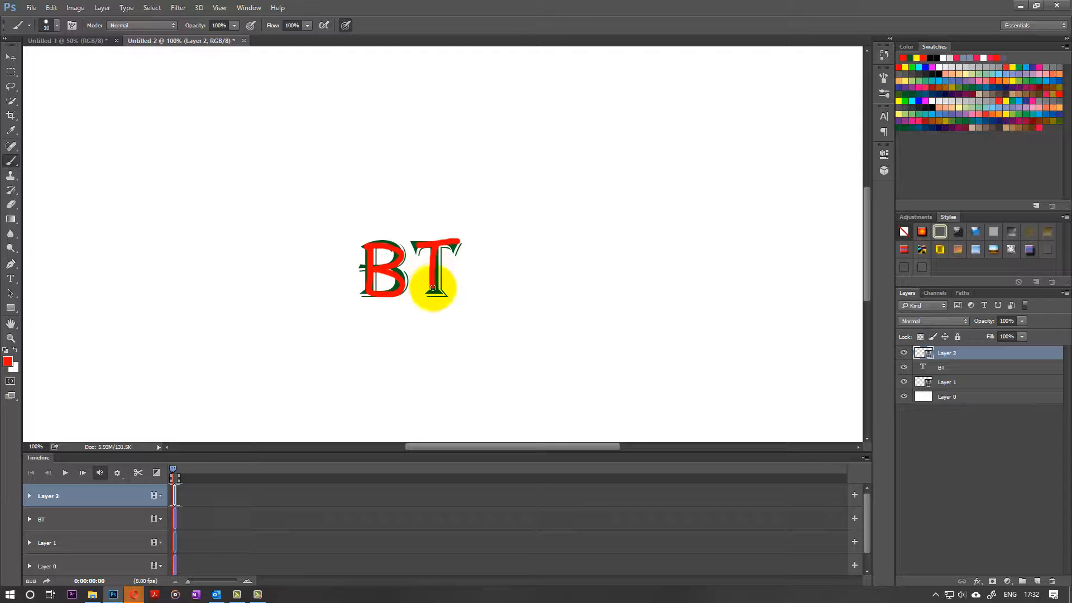
pyautogui.press('Right')
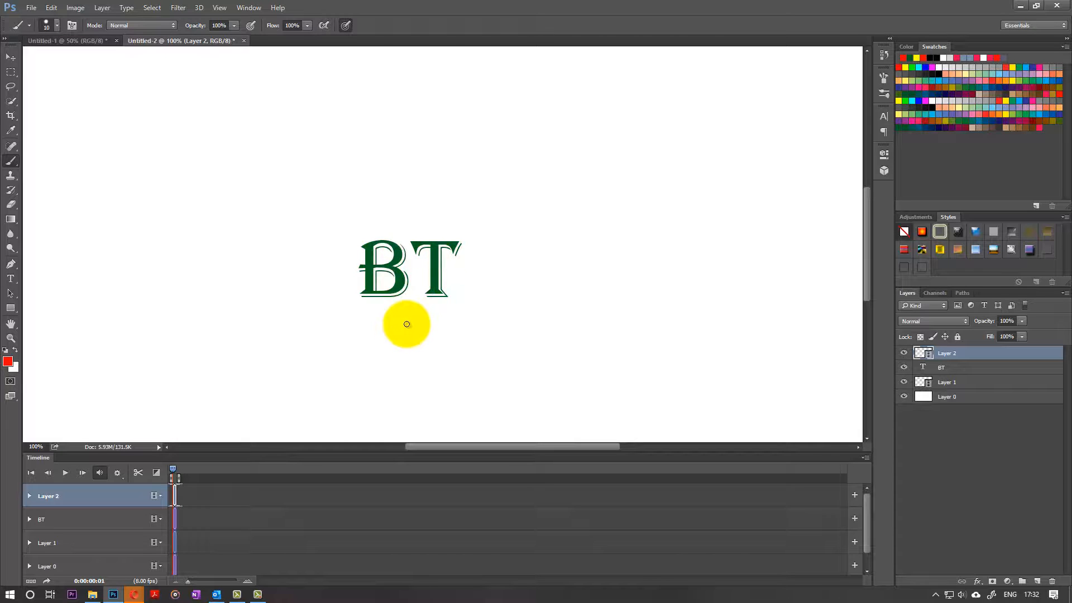
pyautogui.moveTo(369, 248)
pyautogui.mouseDown()
pyautogui.moveTo(371, 287)
pyautogui.moveTo(390, 291)
pyautogui.moveTo(381, 270)
pyautogui.moveTo(399, 251)
pyautogui.moveTo(381, 245)
pyautogui.moveTo(444, 248)
pyautogui.mouseUp()
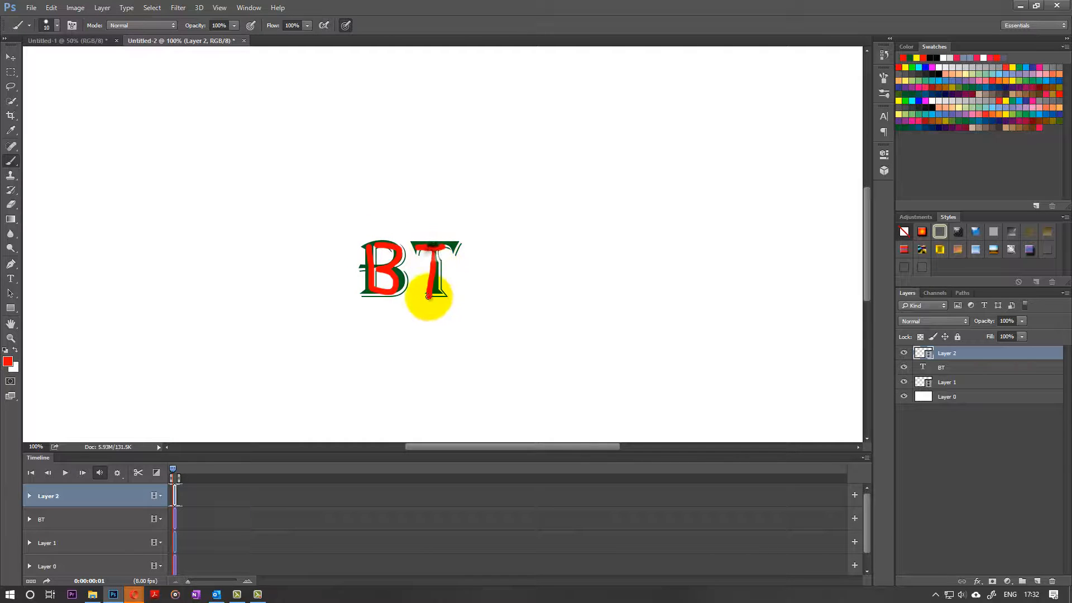
pyautogui.press('Right')
pyautogui.moveTo(371, 248)
pyautogui.mouseDown()
pyautogui.moveTo(373, 292)
pyautogui.moveTo(386, 295)
pyautogui.moveTo(400, 276)
pyautogui.moveTo(378, 268)
pyautogui.moveTo(396, 264)
pyautogui.moveTo(378, 244)
pyautogui.mouseUp()
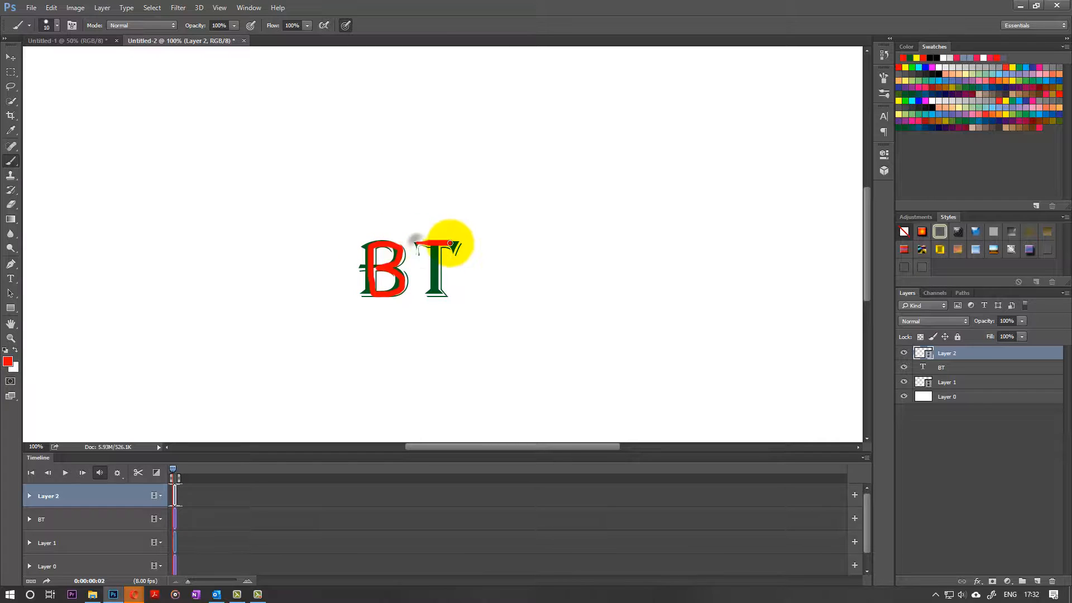
# Trace the BT letters again in red on each of frames 3 to 6, then advance to frame 7.
pyautogui.press('Right')
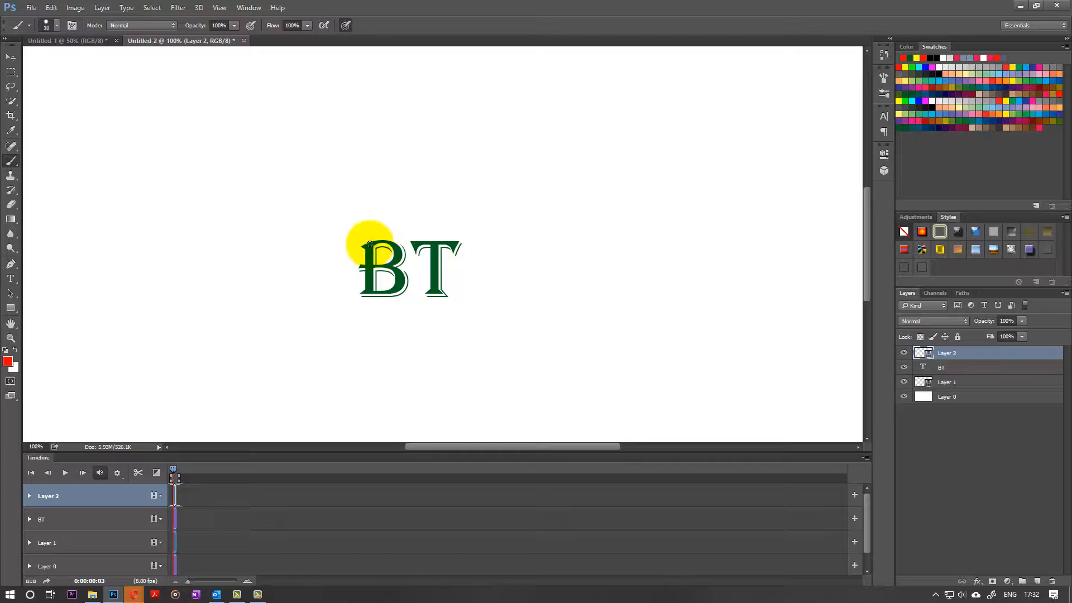
pyautogui.moveTo(369, 244)
pyautogui.mouseDown()
pyautogui.moveTo(376, 300)
pyautogui.moveTo(367, 266)
pyautogui.mouseUp()
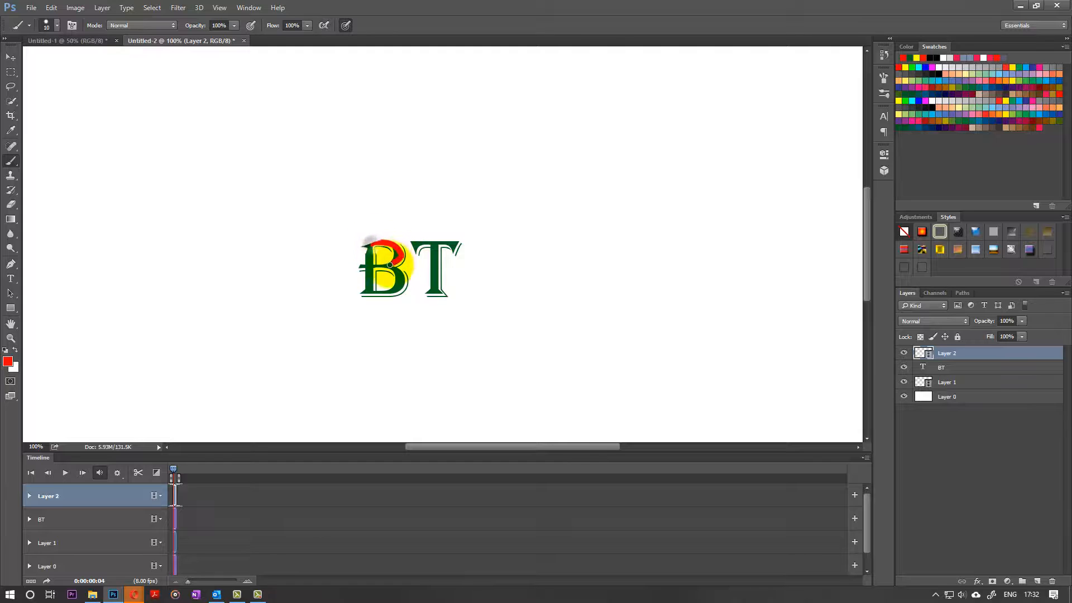
pyautogui.moveTo(403, 282)
pyautogui.mouseDown()
pyautogui.moveTo(369, 288)
pyautogui.moveTo(360, 243)
pyautogui.moveTo(463, 247)
pyautogui.moveTo(439, 251)
pyautogui.moveTo(430, 290)
pyautogui.mouseUp()
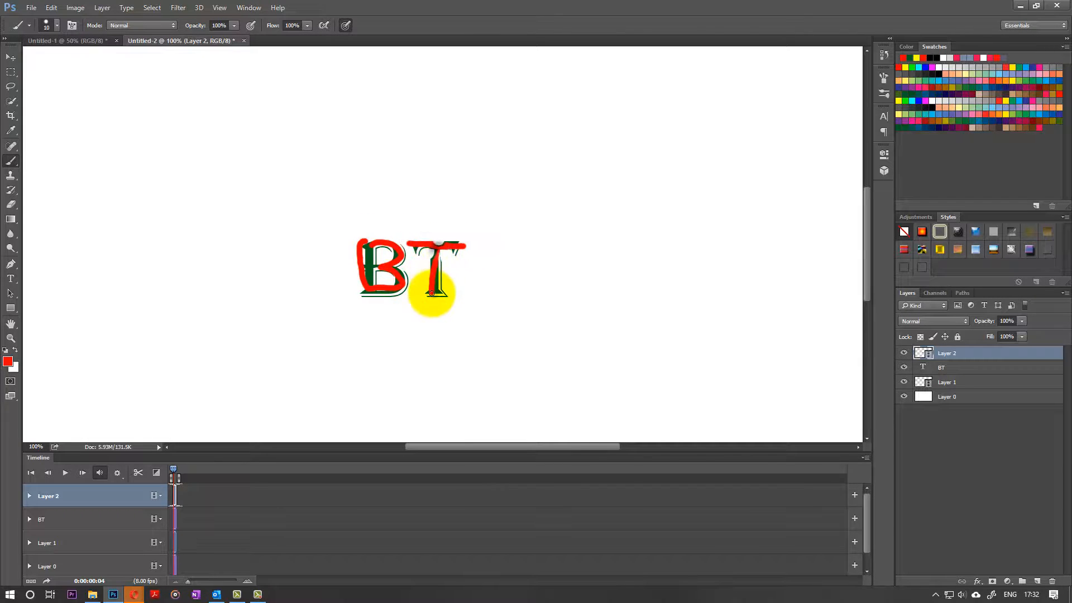
pyautogui.press('Right')
pyautogui.moveTo(371, 245)
pyautogui.mouseDown()
pyautogui.moveTo(376, 291)
pyautogui.moveTo(400, 290)
pyautogui.moveTo(379, 269)
pyautogui.moveTo(404, 261)
pyautogui.moveTo(391, 245)
pyautogui.moveTo(372, 248)
pyautogui.moveTo(461, 245)
pyautogui.moveTo(437, 249)
pyautogui.moveTo(433, 287)
pyautogui.mouseUp()
pyautogui.press('Right')
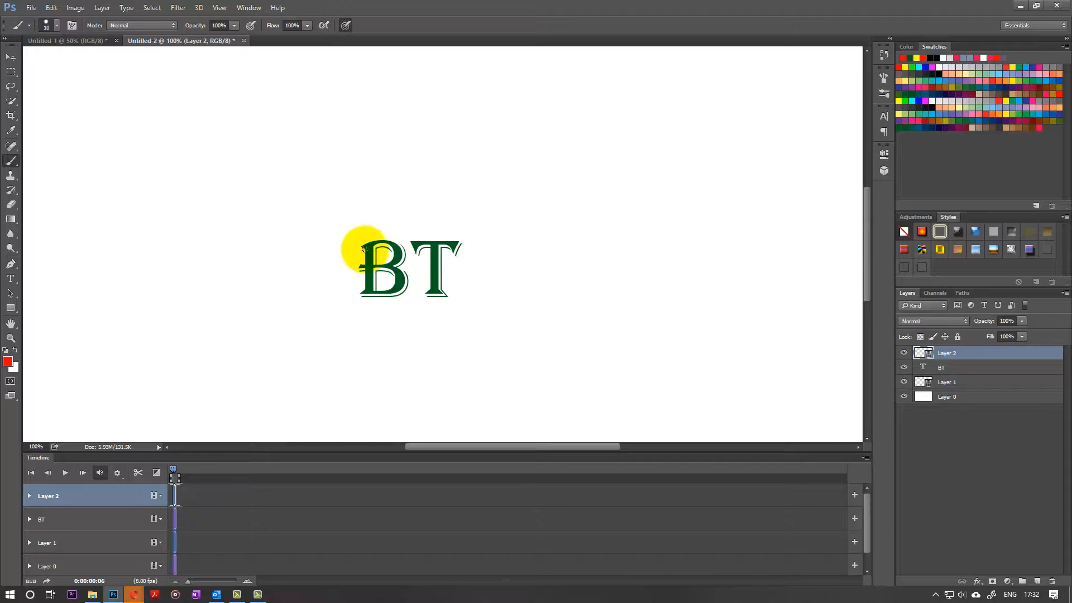
pyautogui.moveTo(364, 247)
pyautogui.mouseDown()
pyautogui.moveTo(371, 288)
pyautogui.moveTo(389, 296)
pyautogui.moveTo(406, 279)
pyautogui.moveTo(381, 266)
pyautogui.moveTo(395, 262)
pyautogui.moveTo(397, 247)
pyautogui.moveTo(374, 248)
pyautogui.moveTo(468, 244)
pyautogui.moveTo(438, 246)
pyautogui.moveTo(434, 291)
pyautogui.mouseUp()
pyautogui.press('Right')
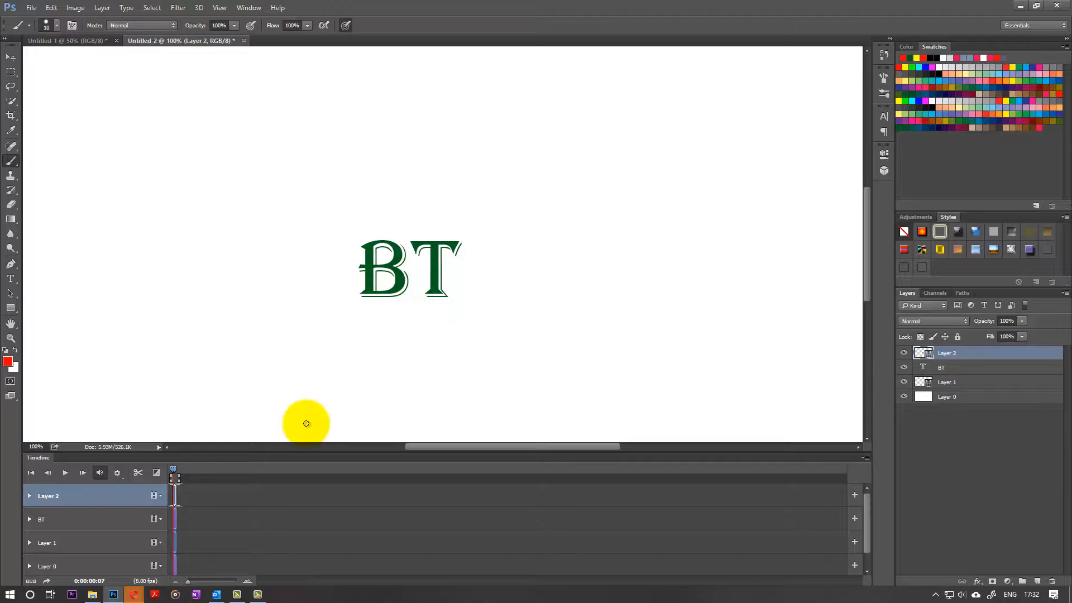
# Hide the BT text layer and return the playhead to the first frame of the timeline.
pyautogui.moveTo(189, 583); pyautogui.dragTo(208, 582)
pyautogui.click(867, 458)
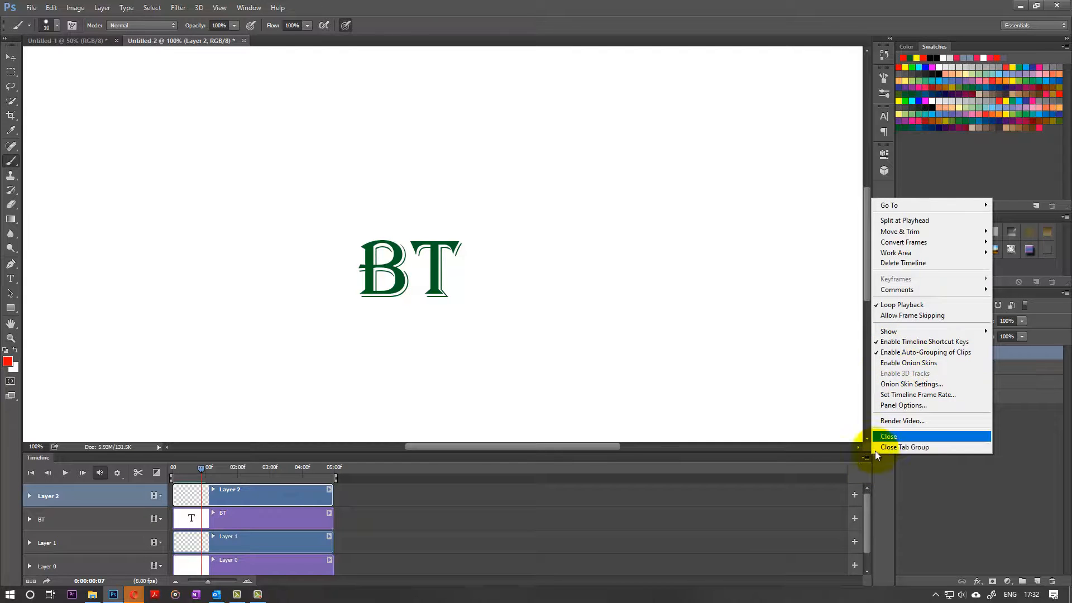
pyautogui.click(867, 459)
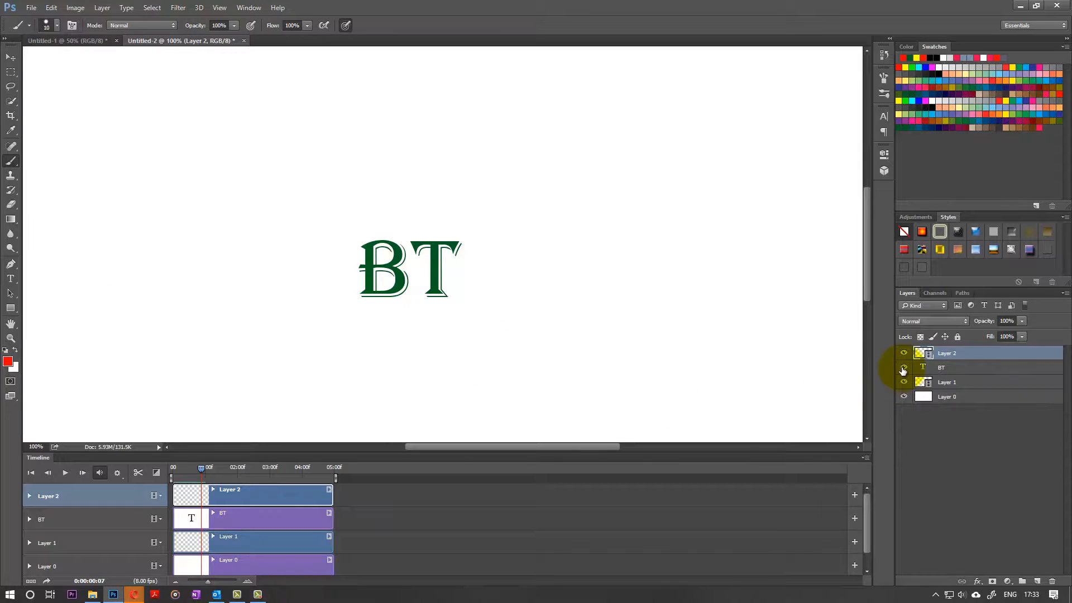
pyautogui.click(904, 368)
pyautogui.click(168, 476)
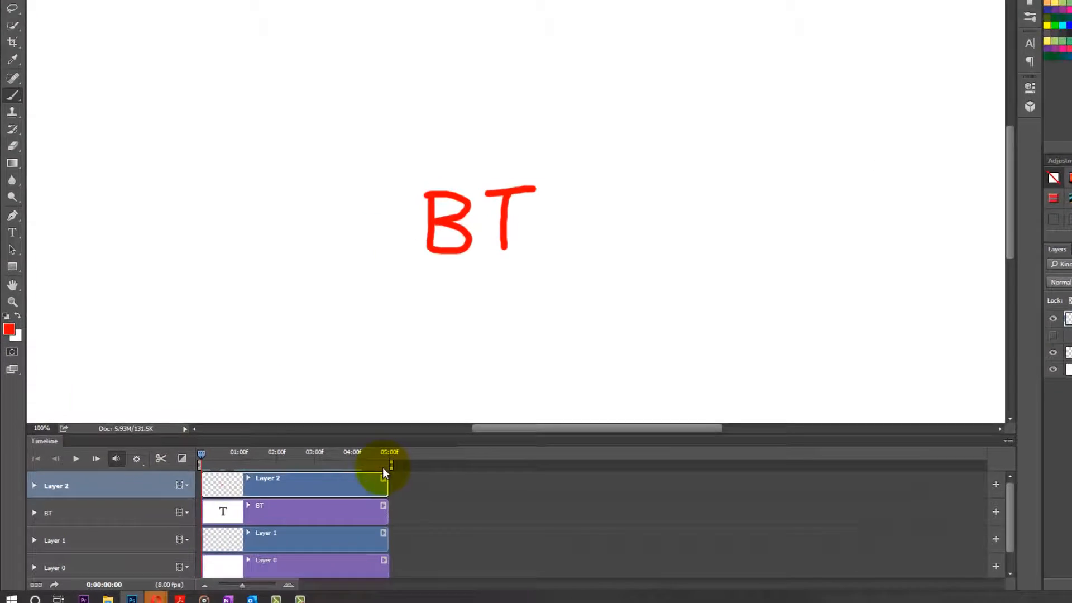
# Step through the frames, shorten the timeline's work area to end at frame 6, the last drawn one, and play back the animation.
pyautogui.moveTo(389, 464); pyautogui.dragTo(292, 461)
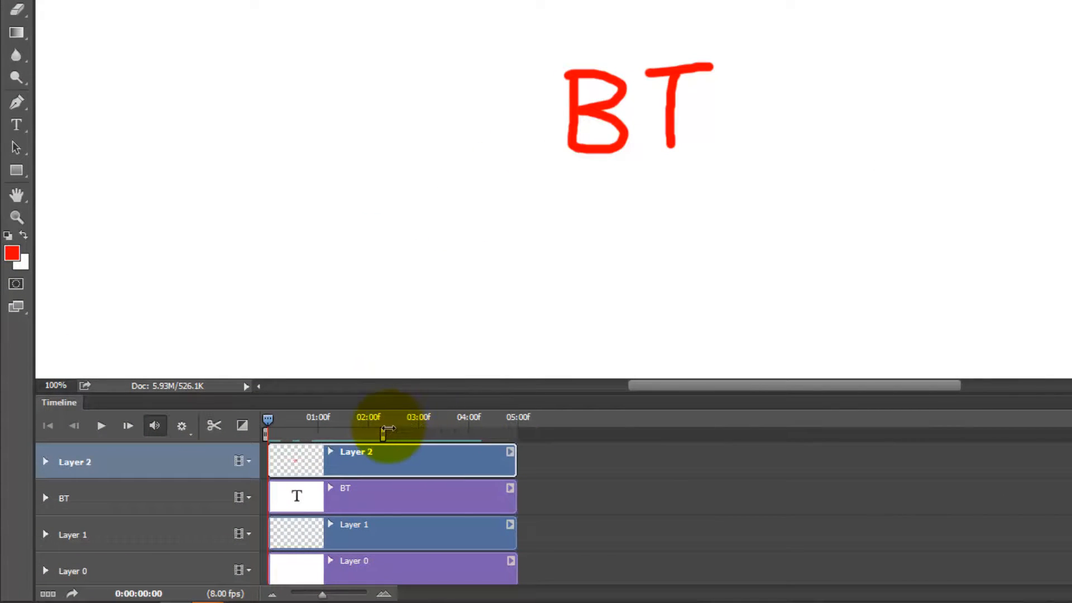
pyautogui.moveTo(388, 428); pyautogui.dragTo(370, 429)
pyautogui.press('Right')
pyautogui.press('Right')
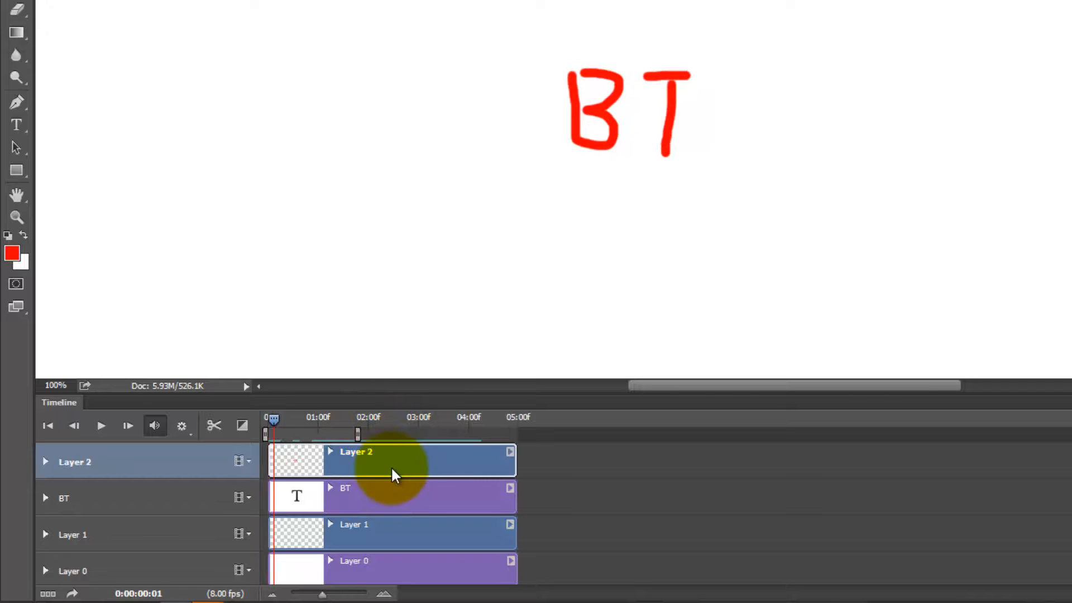
pyautogui.press('Right')
pyautogui.press('Right')
pyautogui.press('Right')
pyautogui.press('Right')
pyautogui.press('Right')
pyautogui.press('Right')
pyautogui.press('Right')
pyautogui.press('Right')
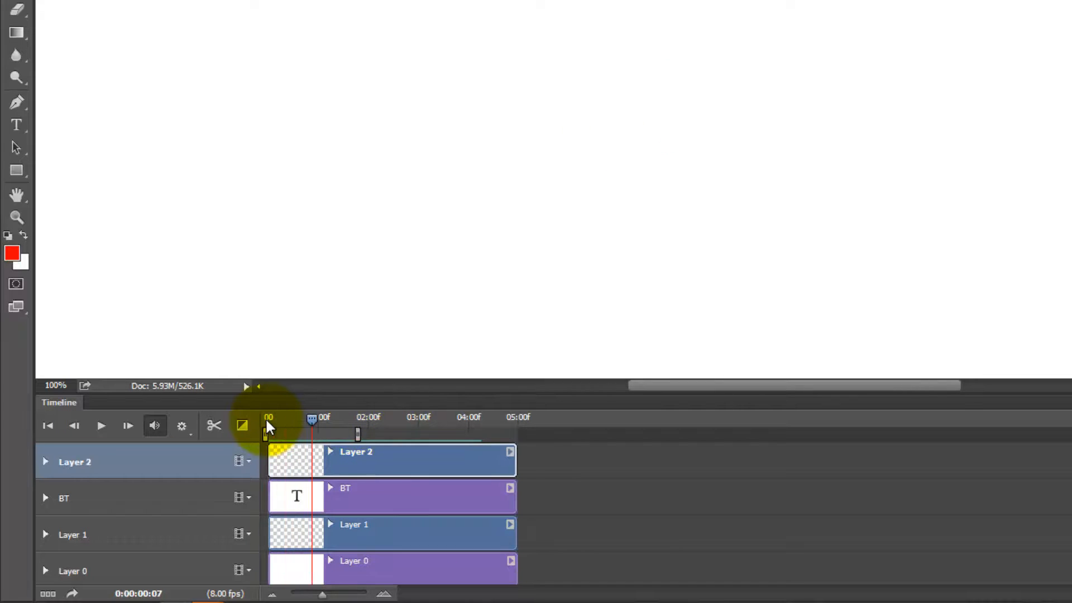
pyautogui.press('Left')
pyautogui.press('Left')
pyautogui.press('Left')
pyautogui.press('Left')
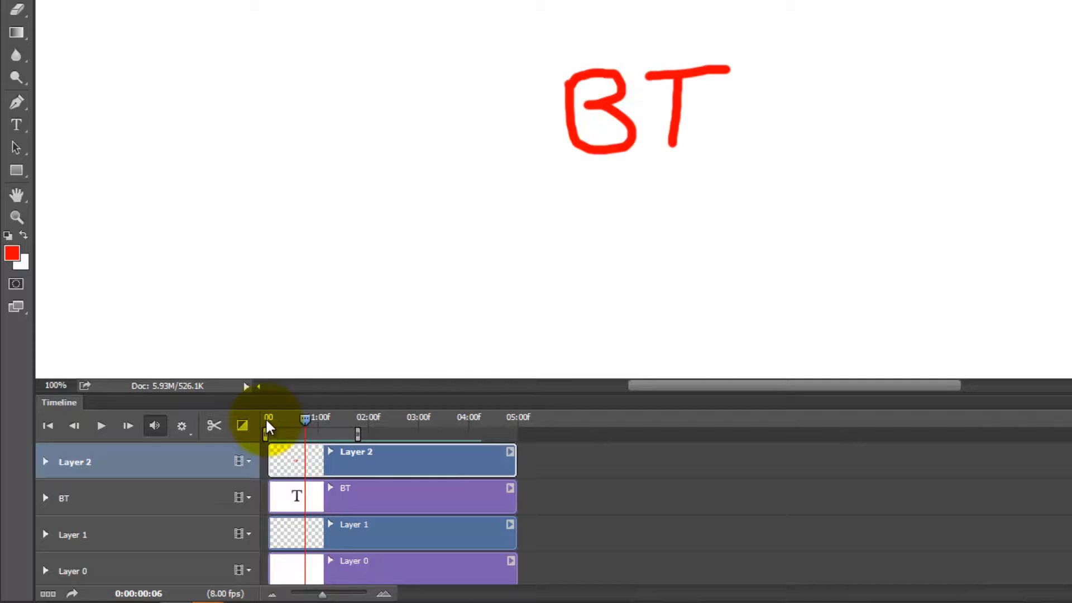
pyautogui.moveTo(357, 436); pyautogui.dragTo(310, 437)
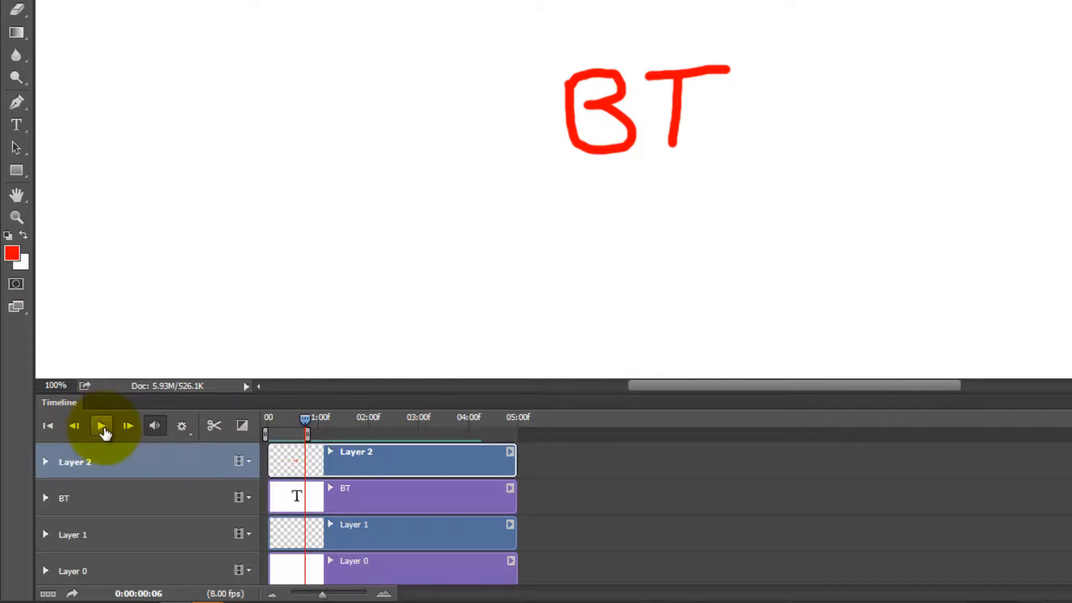
pyautogui.click(101, 430)
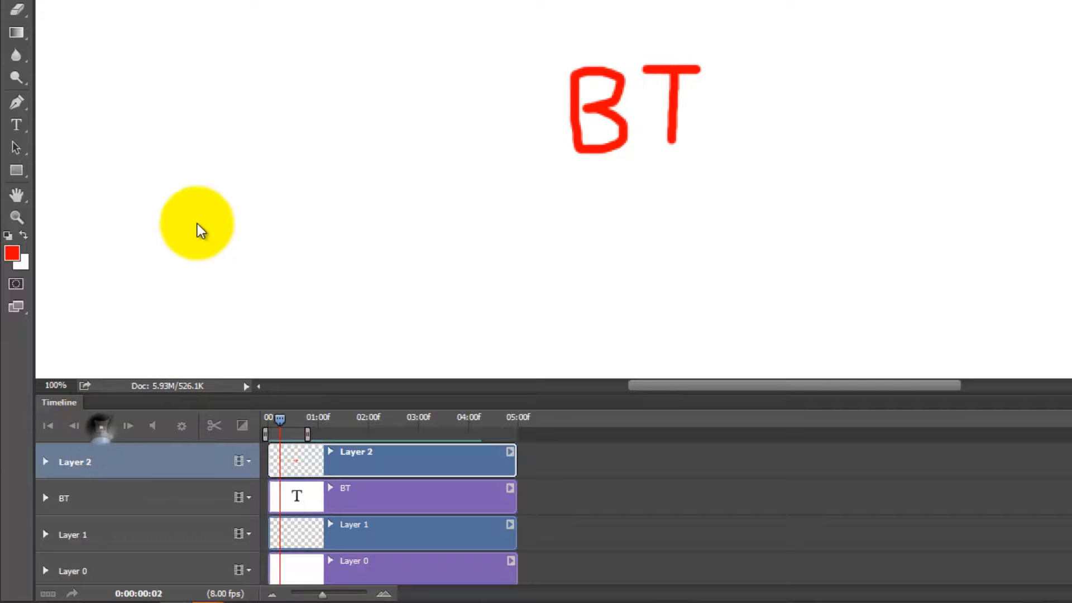